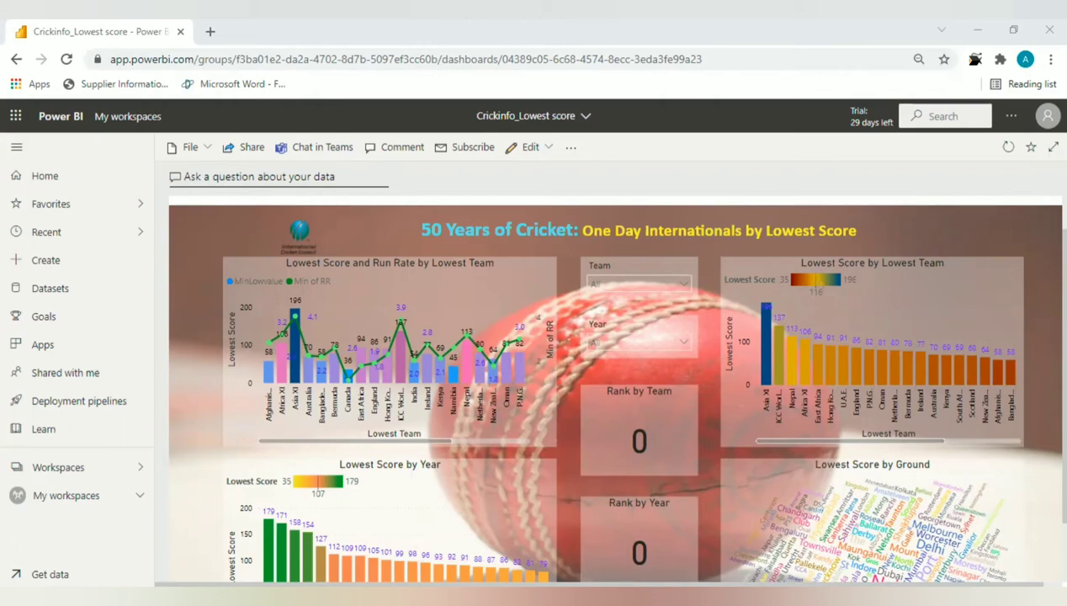
# Examine the dashboard's lowest-score charts by team, year and ground, including the remaining teams in the Lowest Score by Lowest Team chart
pyautogui.scroll(-1, 615, 387)
pyautogui.scroll(1, 615, 387)
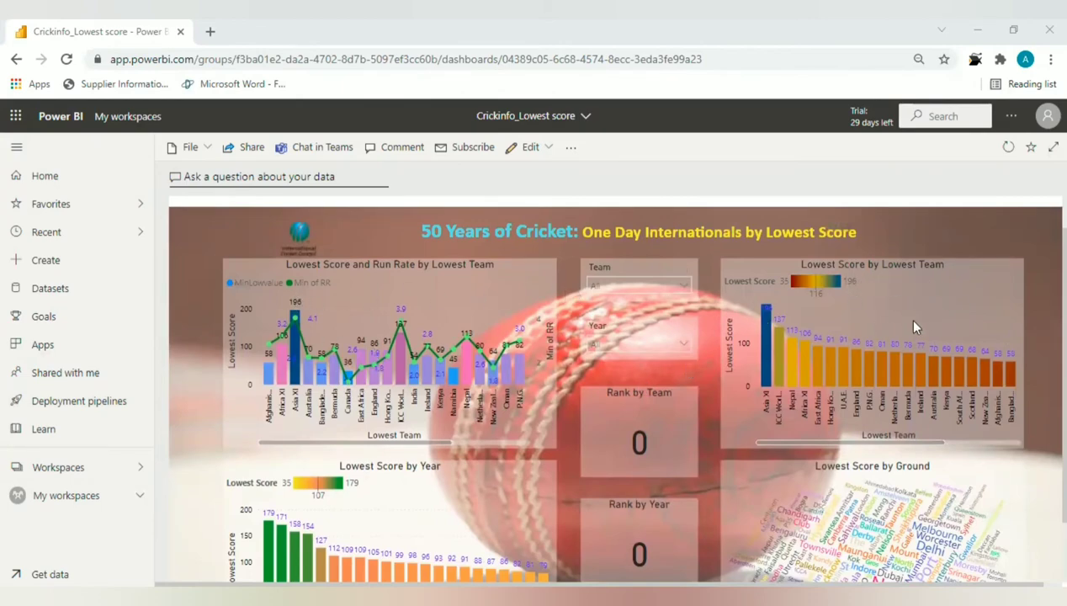
pyautogui.scroll(-2, 916, 327)
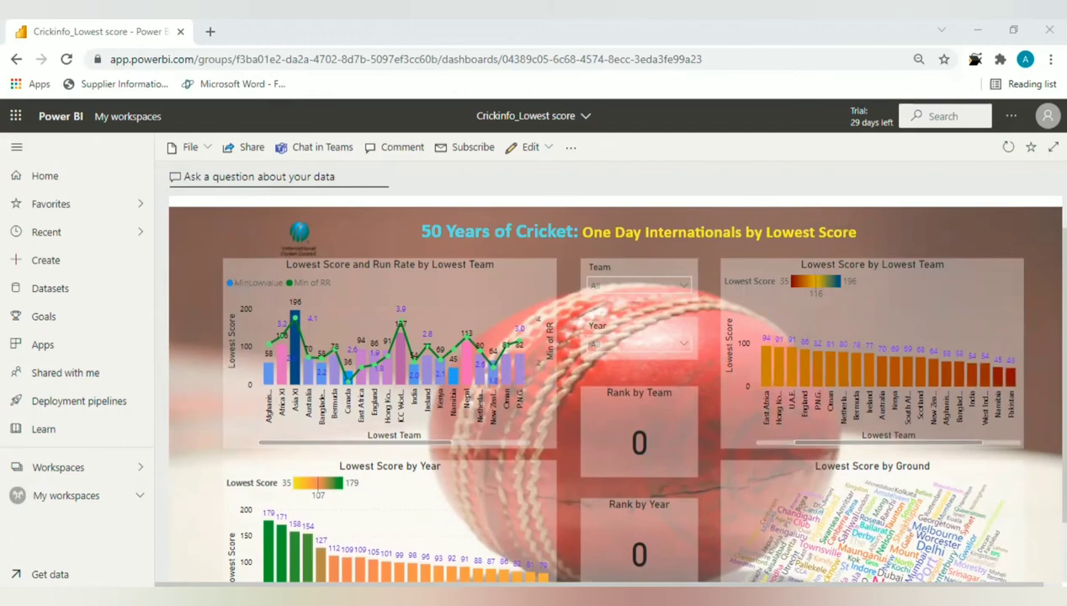
pyautogui.scroll(-2, 607, 387)
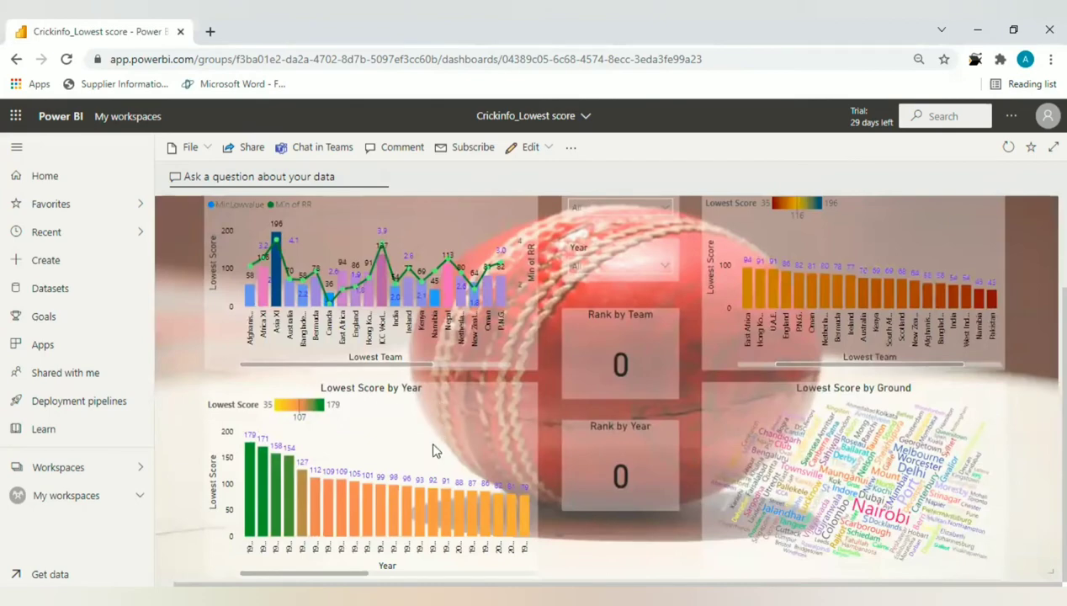
pyautogui.scroll(3, 606, 387)
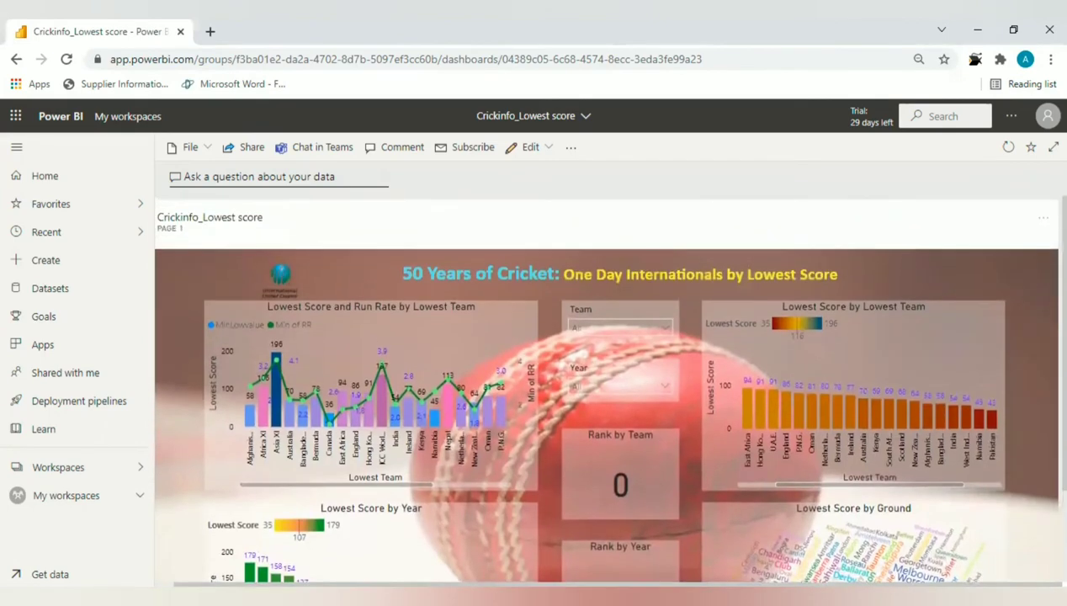
pyautogui.scroll(-3, 606, 387)
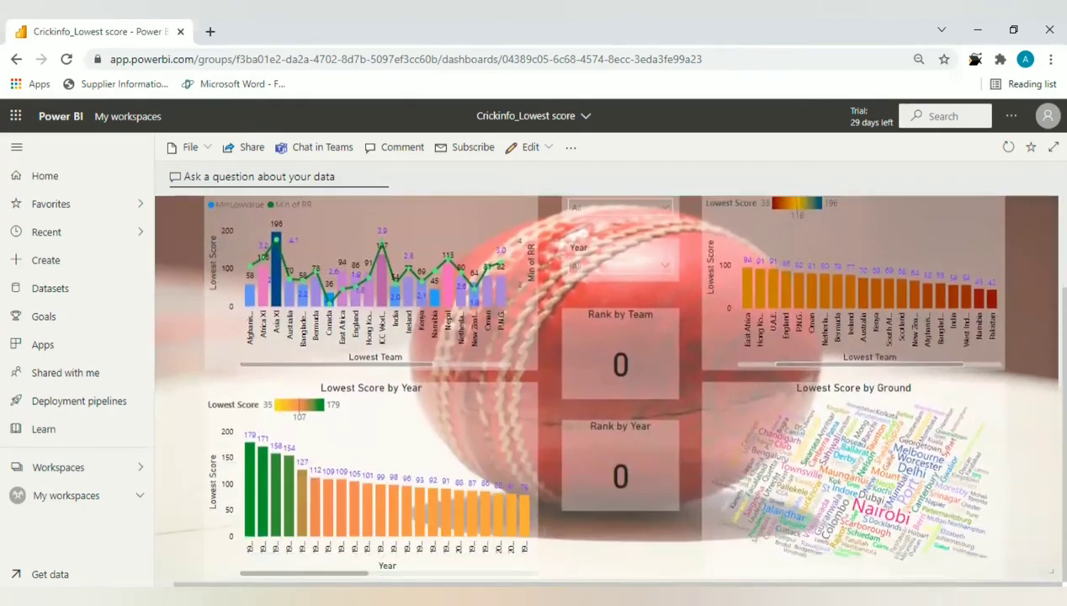
pyautogui.scroll(2, 606, 388)
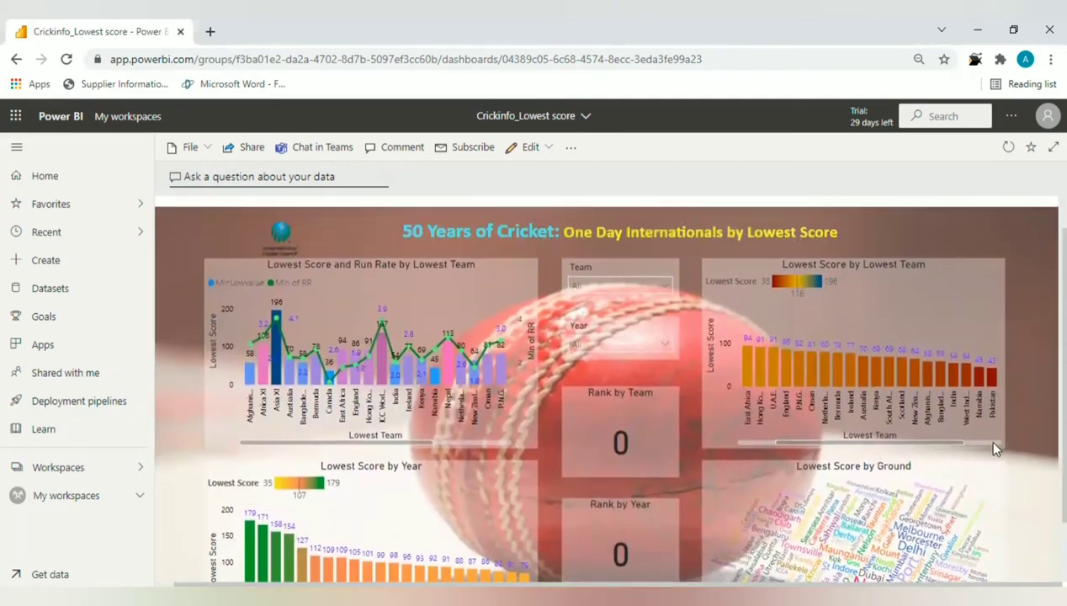
pyautogui.moveTo(938, 446); pyautogui.dragTo(914, 448)
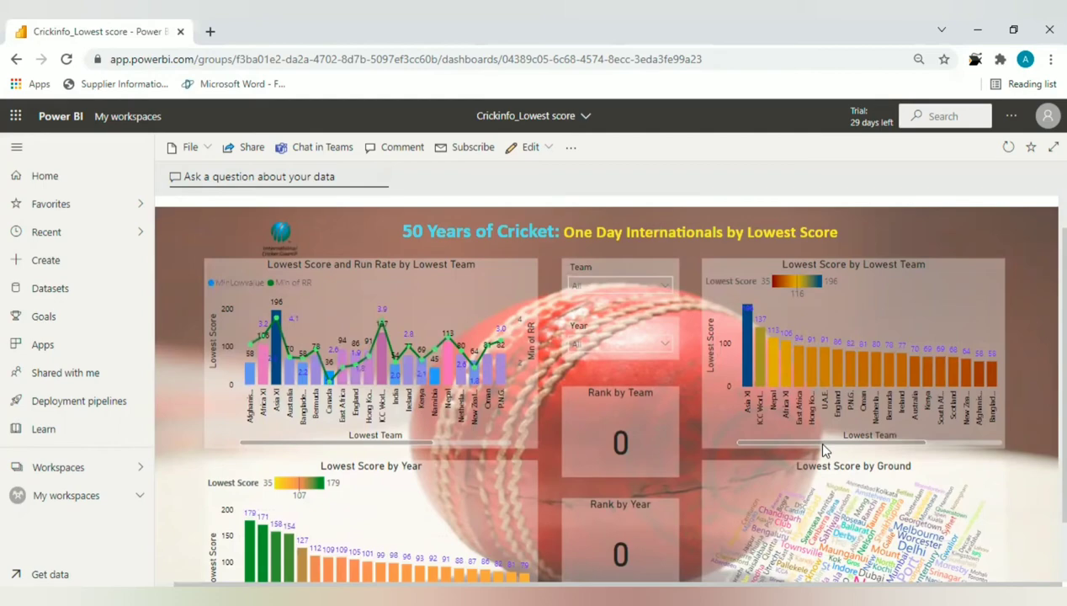
pyautogui.scroll(-1, 882, 411)
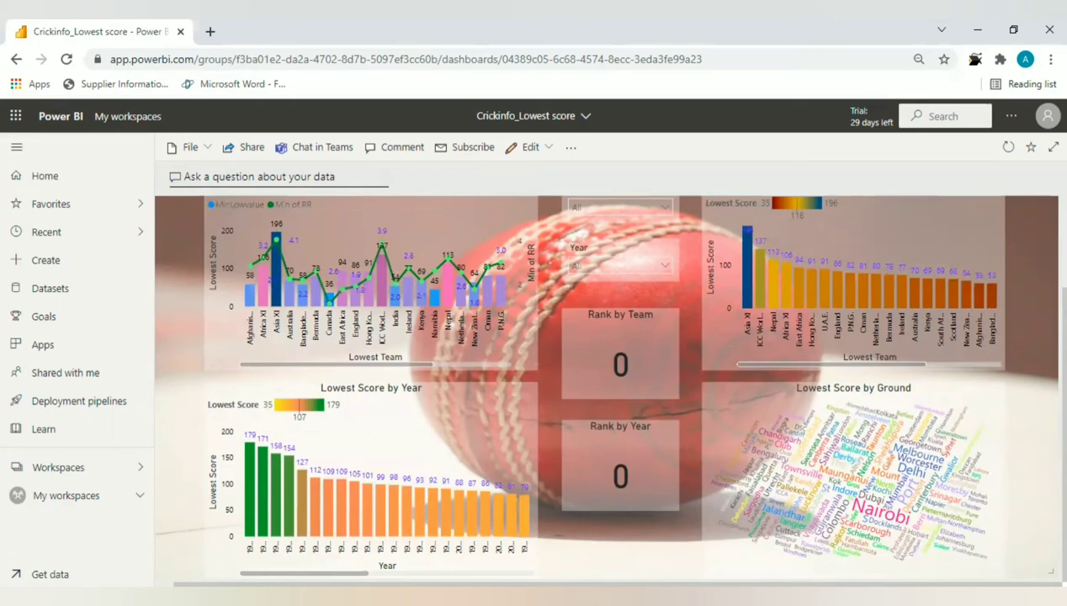
pyautogui.scroll(2, 606, 387)
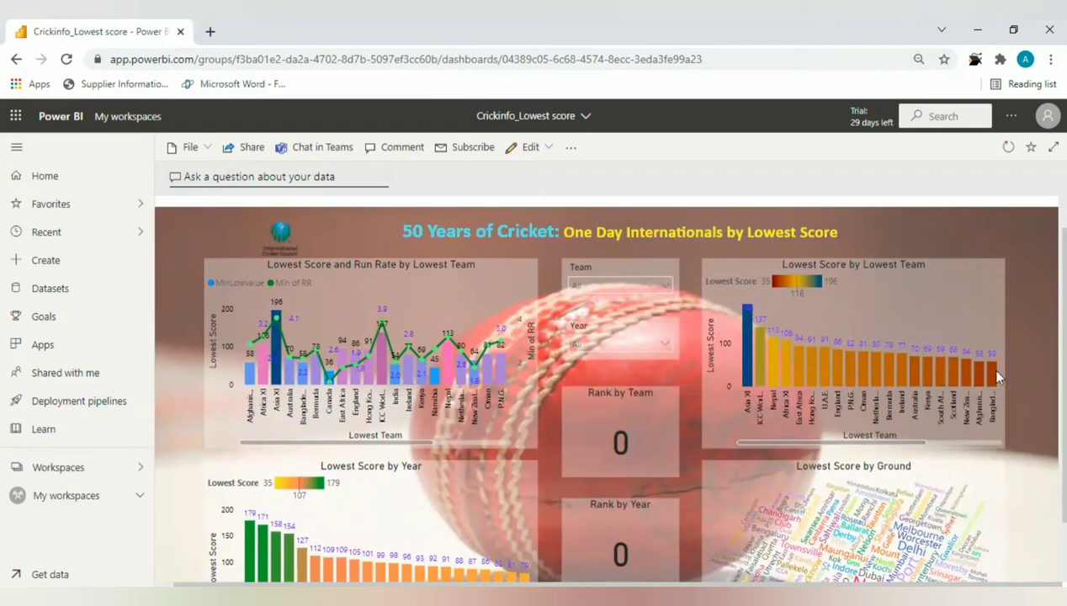
# Filter the dashboard by the team Afghanistan and view its lowest scores by year and ground
pyautogui.click(664, 287)
pyautogui.scroll(4, 613, 341)
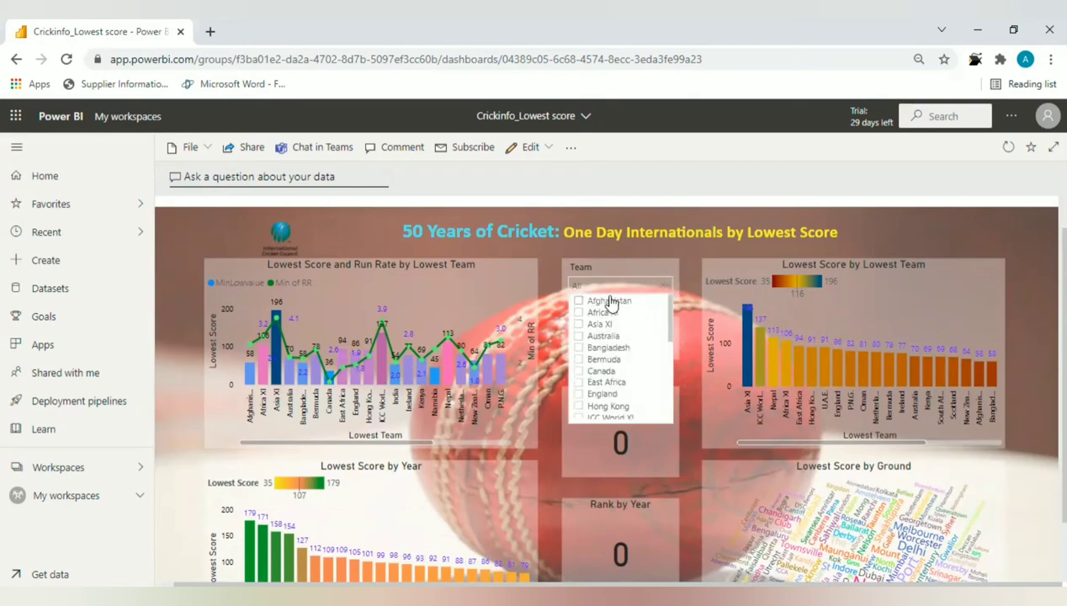
pyautogui.click(613, 300)
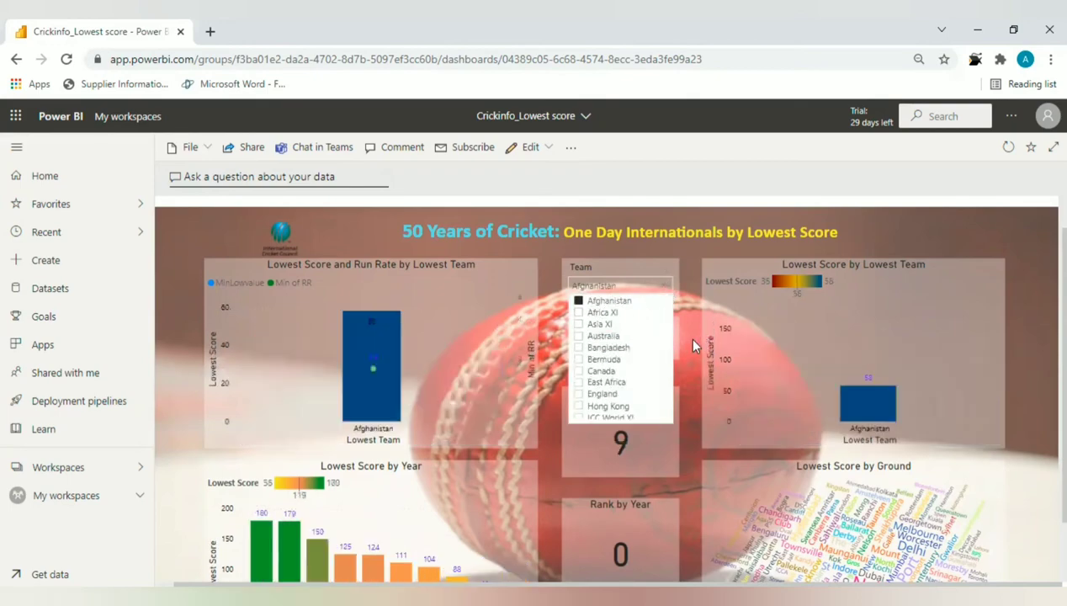
pyautogui.click(686, 336)
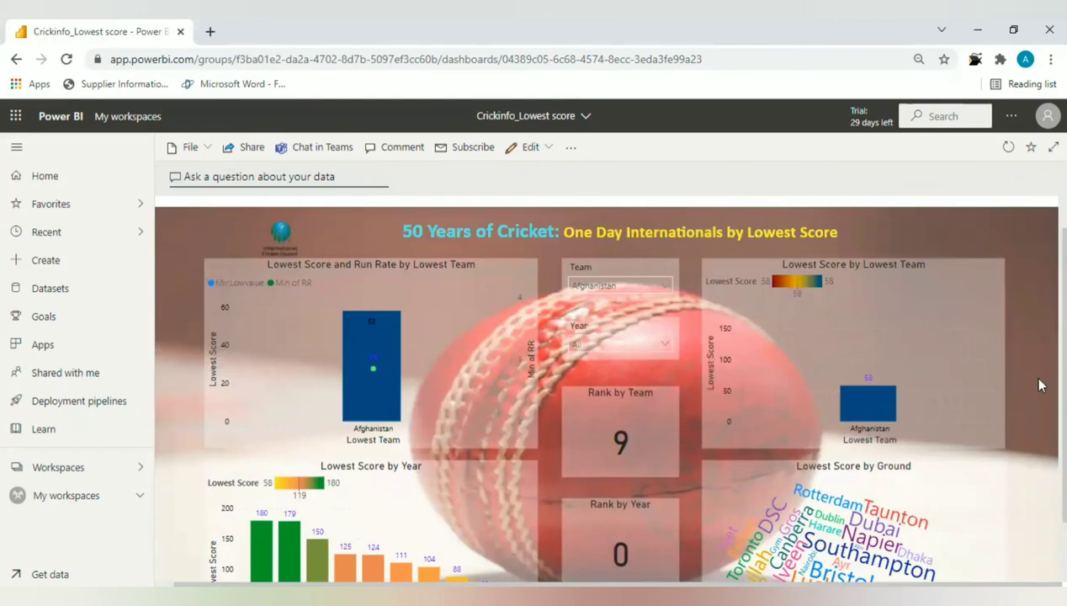
pyautogui.scroll(-2, 1040, 383)
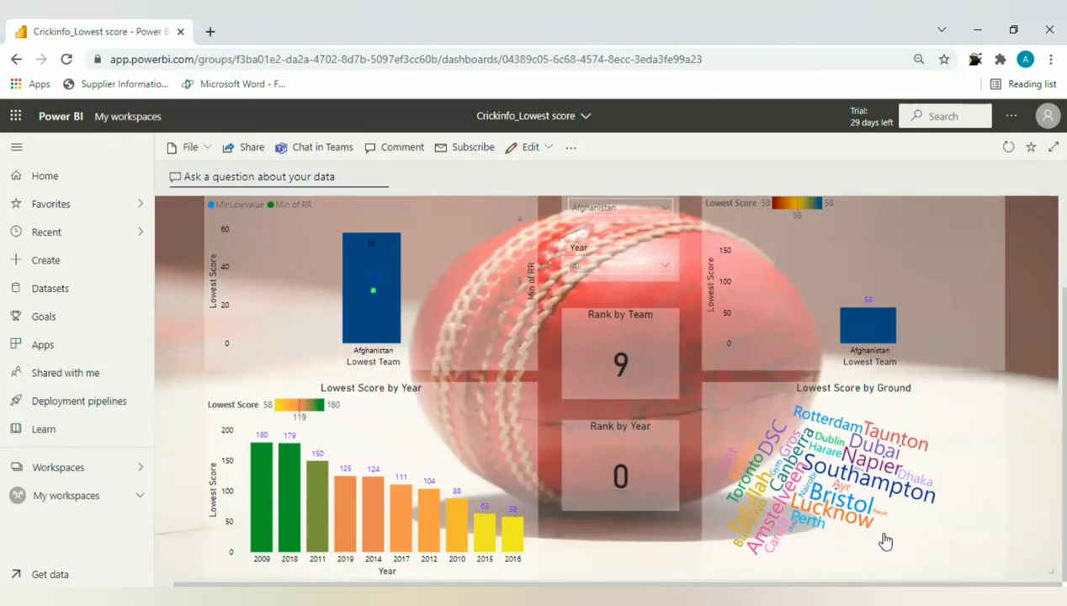
# Set the dashboard's Year filter to 1992, keeping Afghanistan as the team
pyautogui.scroll(3, 789, 394)
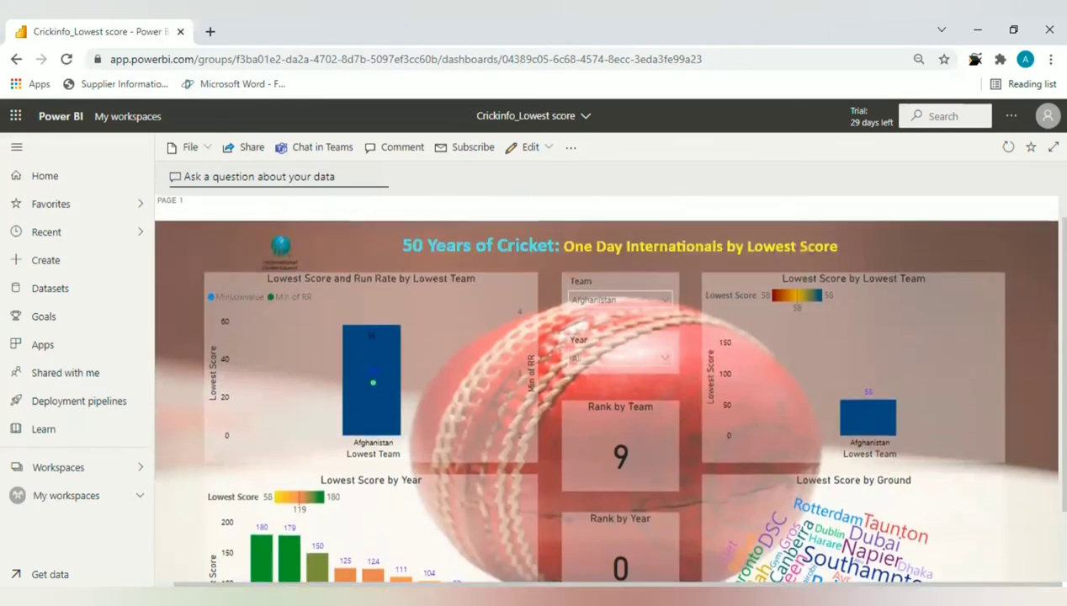
pyautogui.click(658, 380)
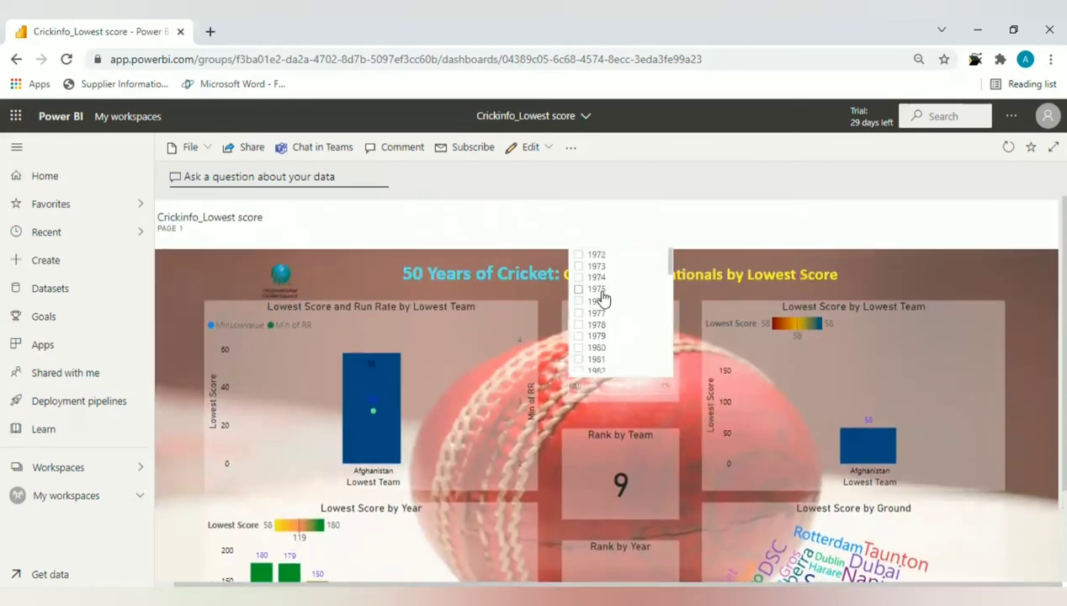
pyautogui.scroll(-5, 603, 297)
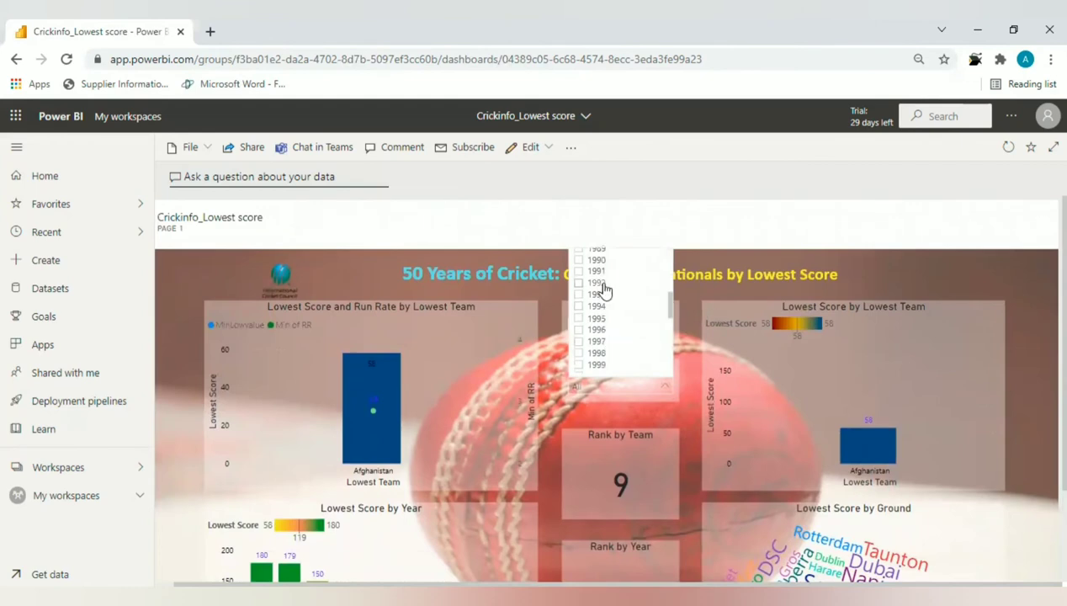
pyautogui.click(598, 283)
pyautogui.scroll(1, 619, 301)
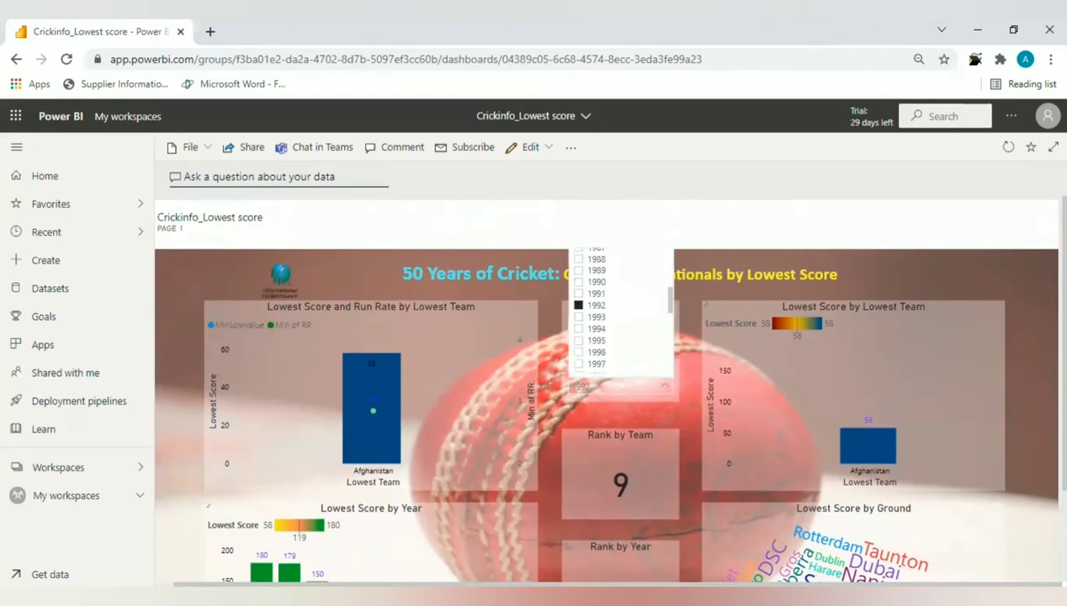
pyautogui.click(1013, 416)
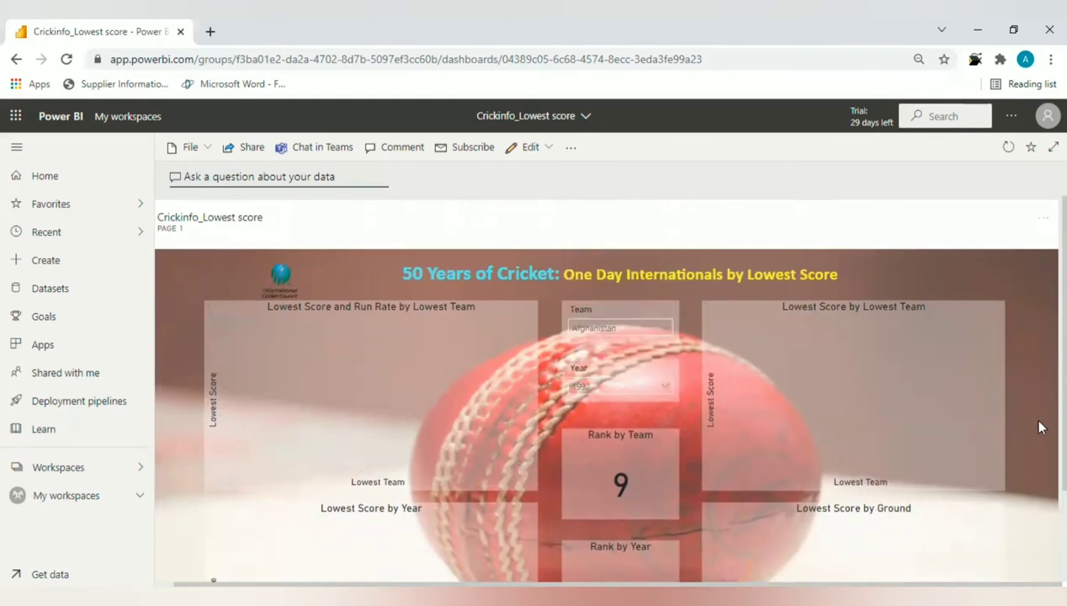
# Change the dashboard's Year filter to 2011 for Afghanistan
pyautogui.scroll(-3, 1039, 427)
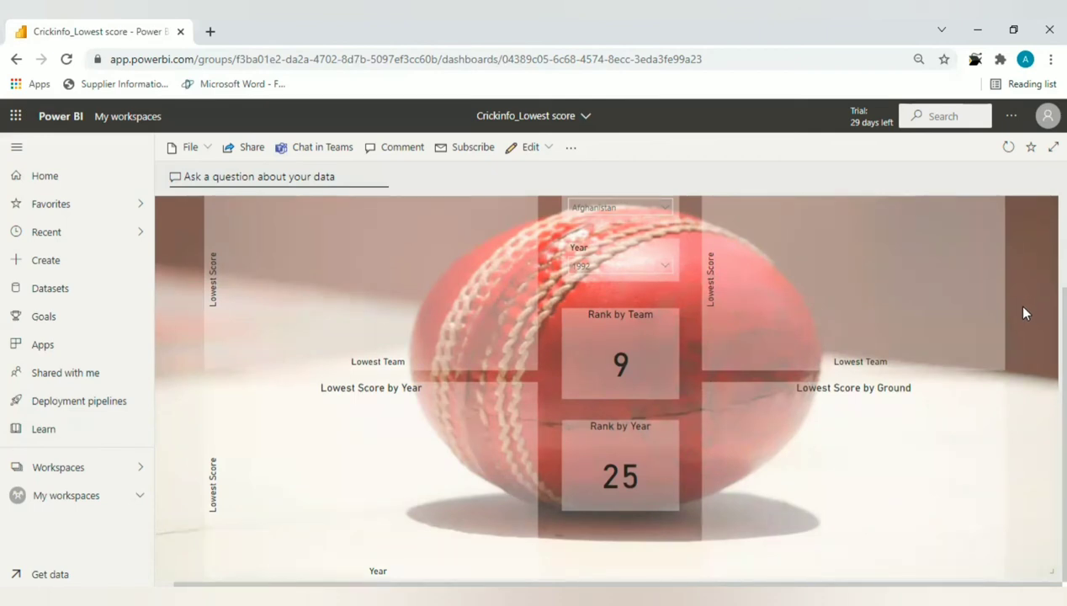
pyautogui.click(665, 264)
pyautogui.scroll(-5, 620, 337)
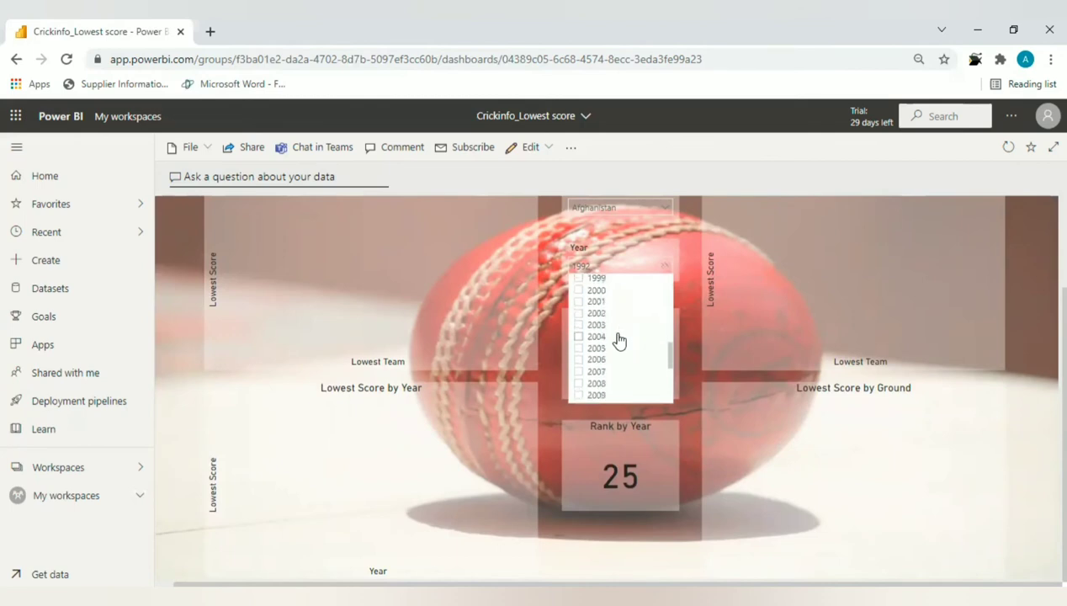
pyautogui.click(591, 349)
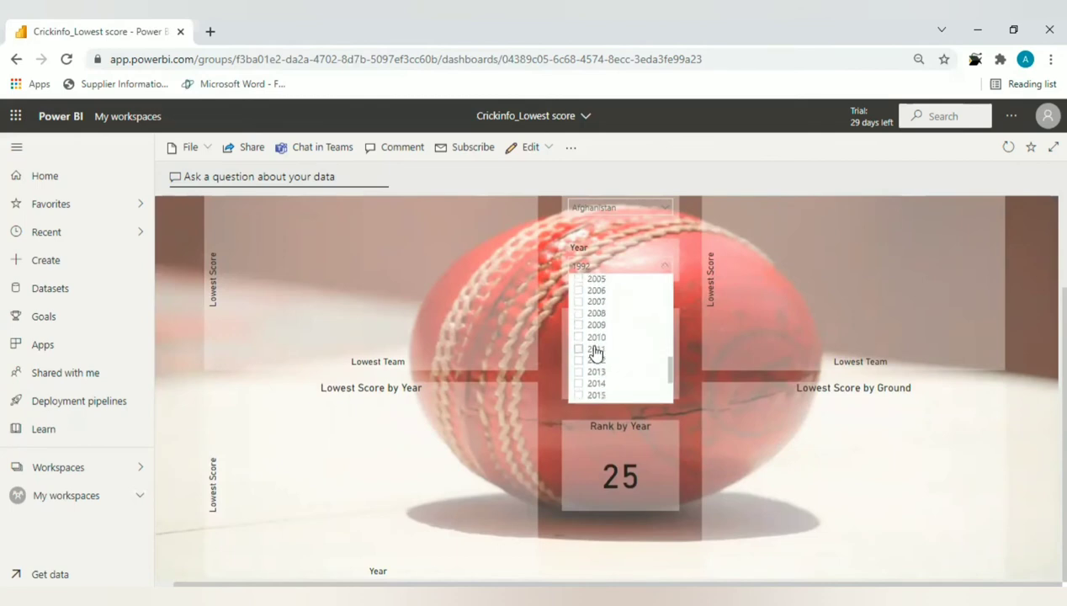
pyautogui.click(679, 378)
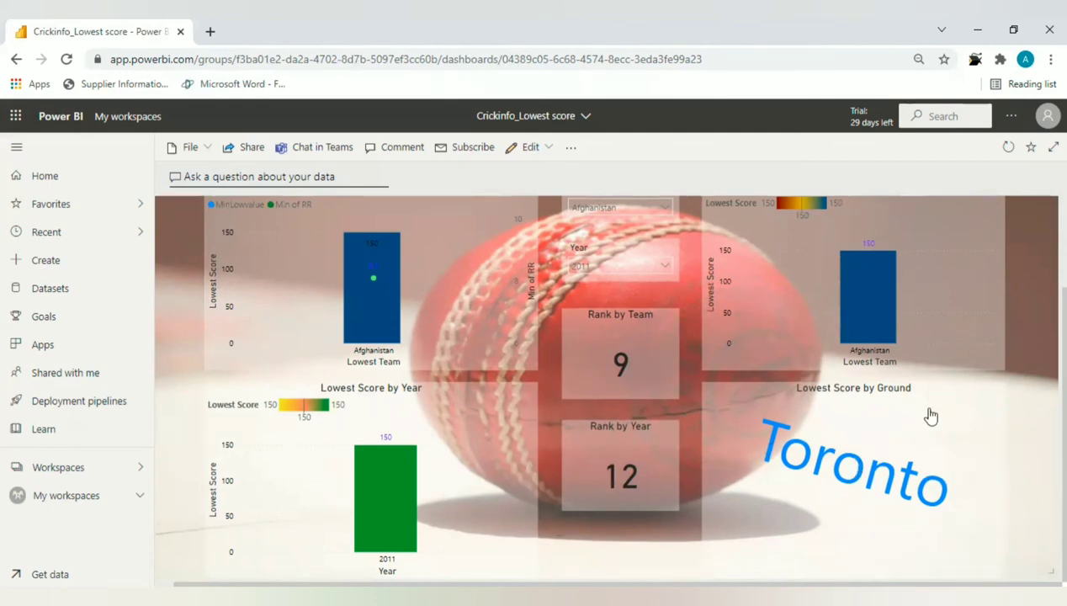
# Clear the selections in both the Team and Year filters of the dashboard
pyautogui.scroll(3, 644, 311)
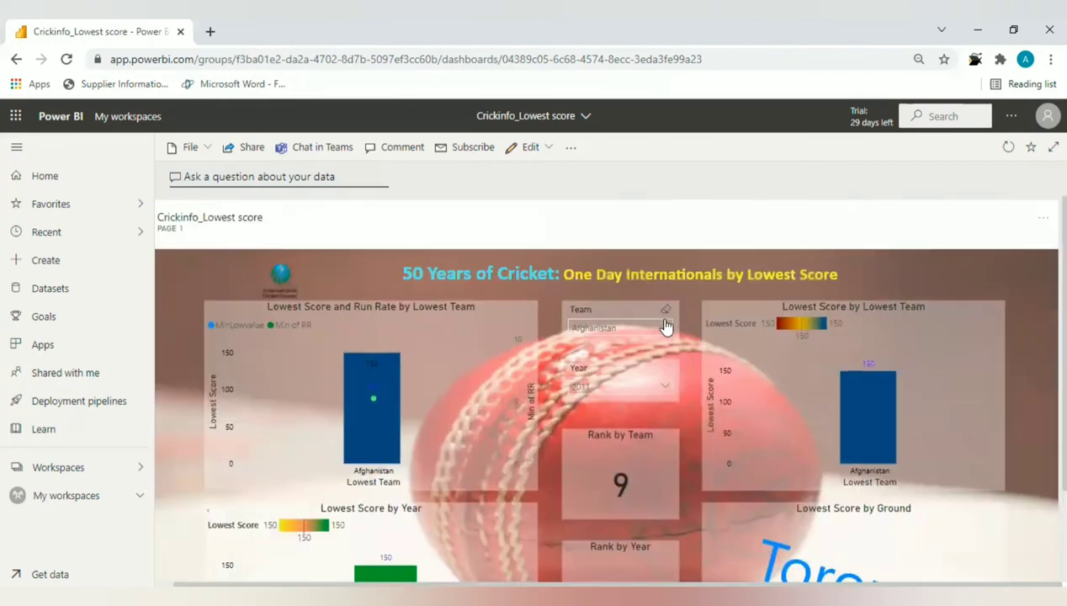
pyautogui.click(666, 310)
pyautogui.click(666, 371)
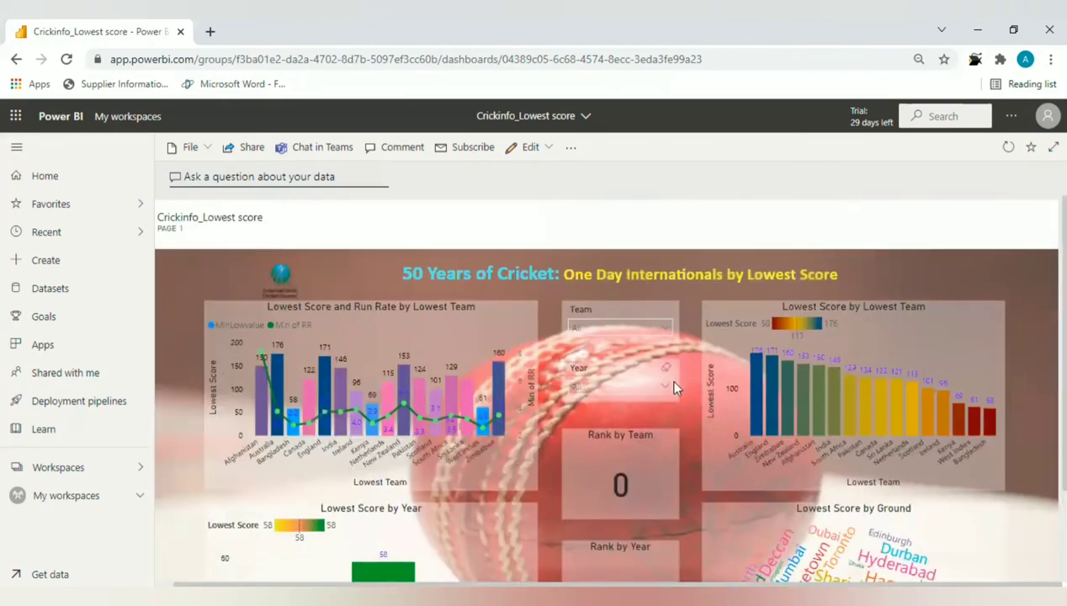
# Filter the dashboard by the team Pakistan and view the lowest-scoring years at the end of the Lowest Score by Year chart
pyautogui.click(663, 337)
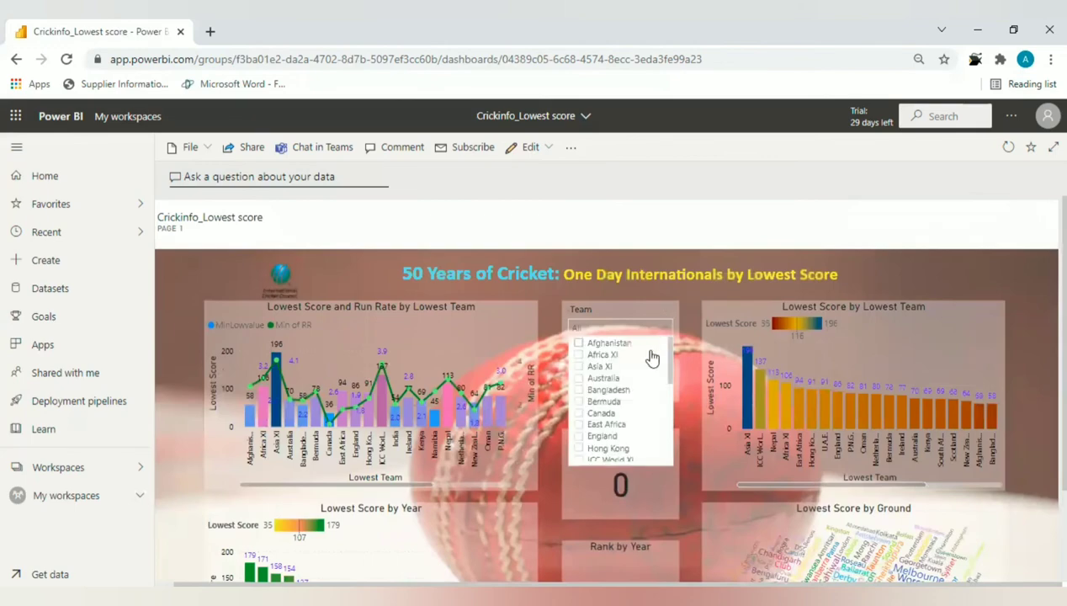
pyautogui.scroll(-5, 625, 406)
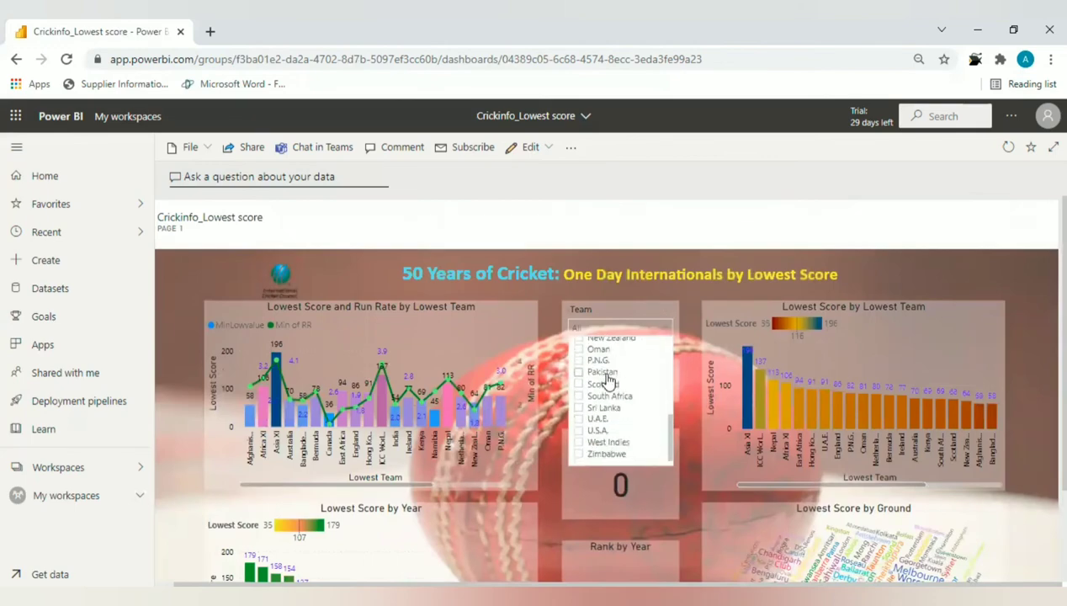
pyautogui.click(607, 375)
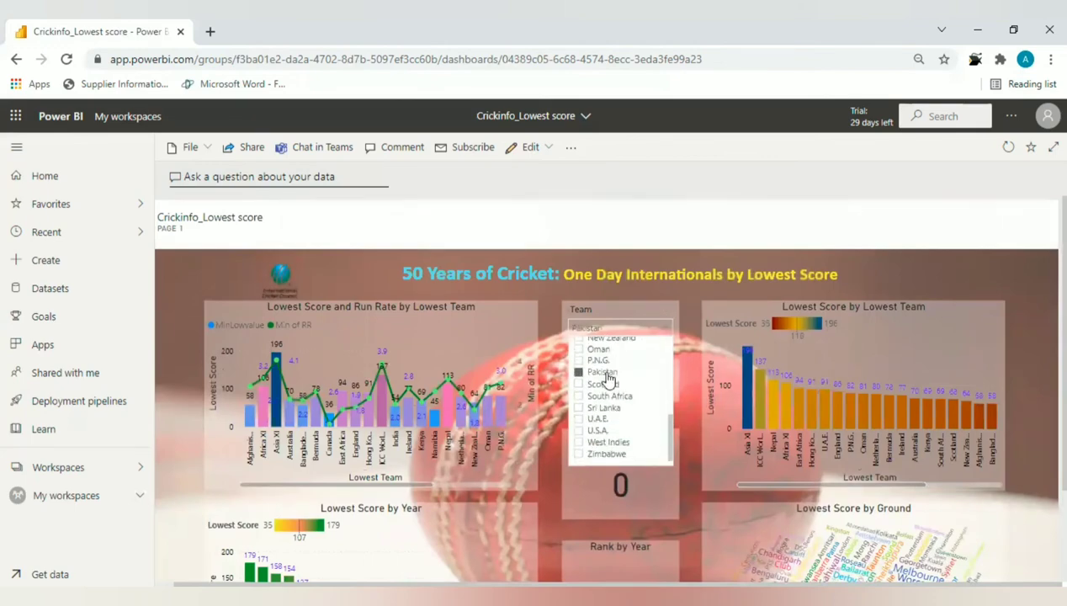
pyautogui.click(687, 473)
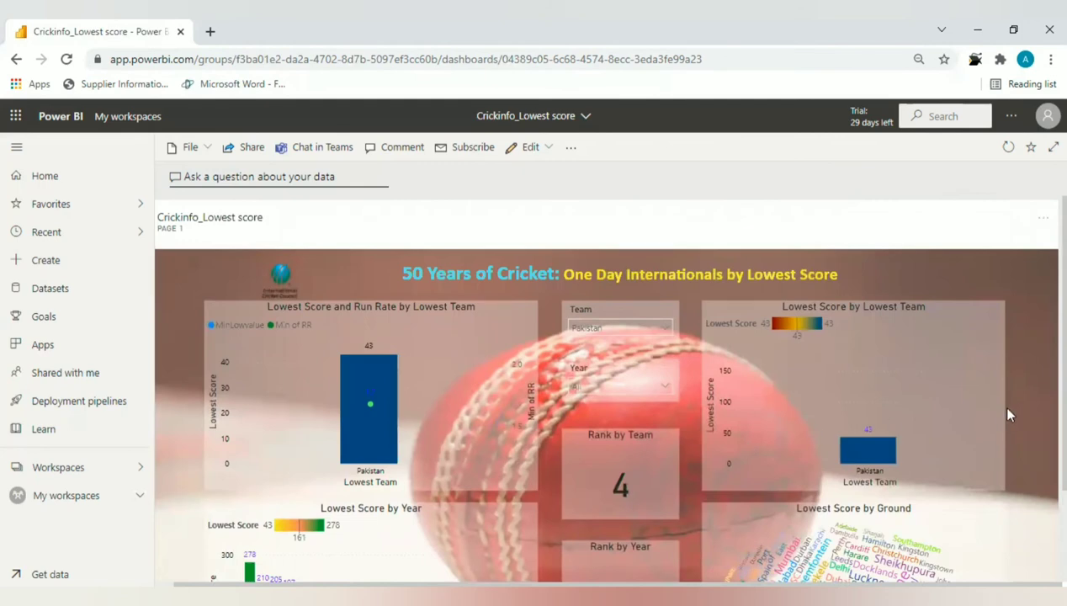
pyautogui.scroll(-3, 1009, 411)
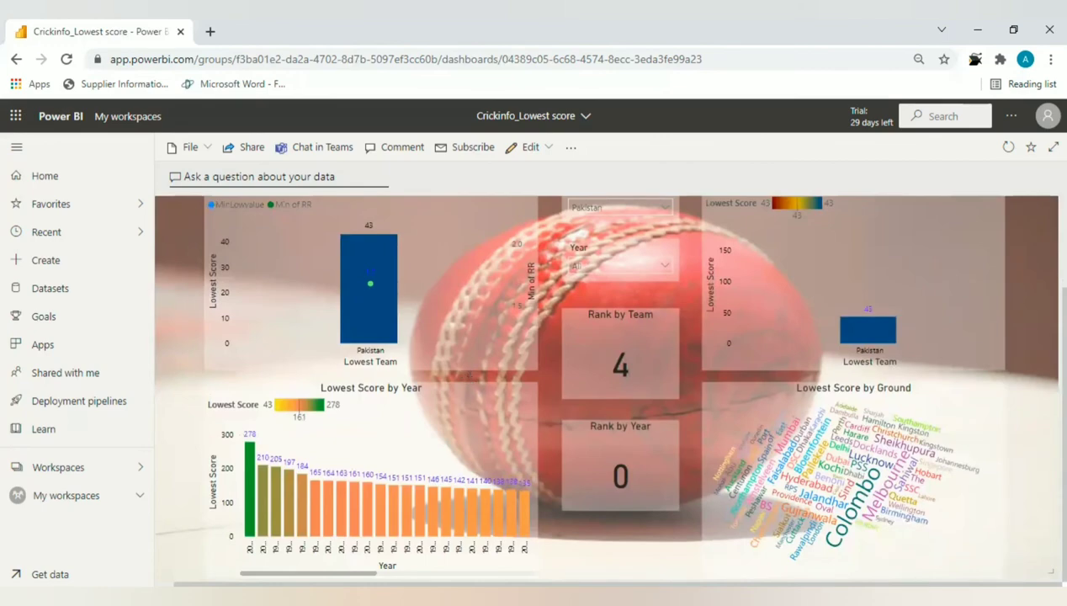
pyautogui.moveTo(308, 574); pyautogui.dragTo(466, 573)
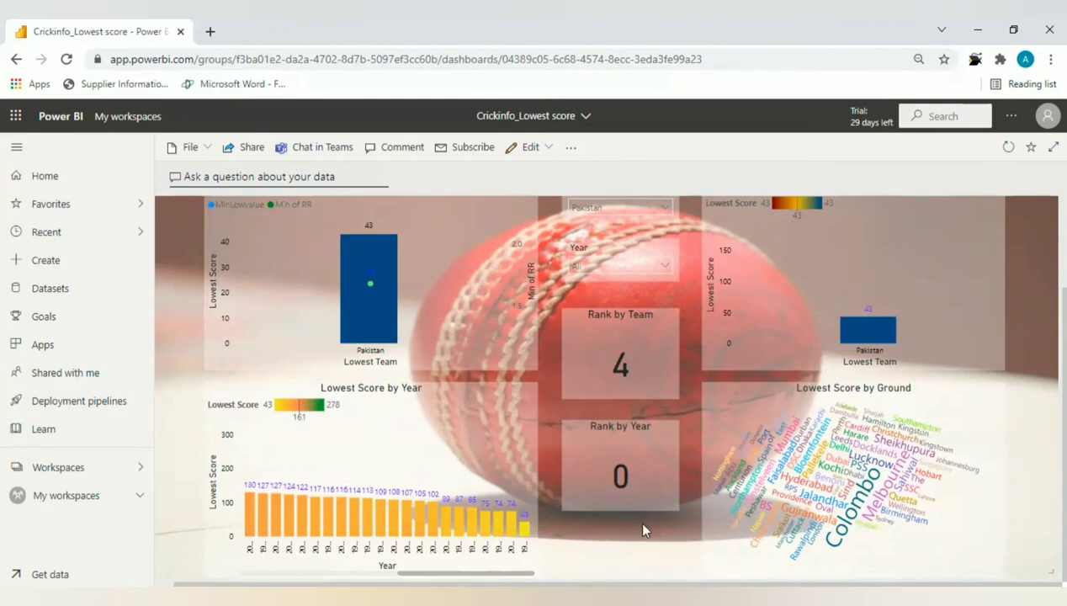
# Clear the Pakistan selection from the Team filter
pyautogui.scroll(3, 682, 422)
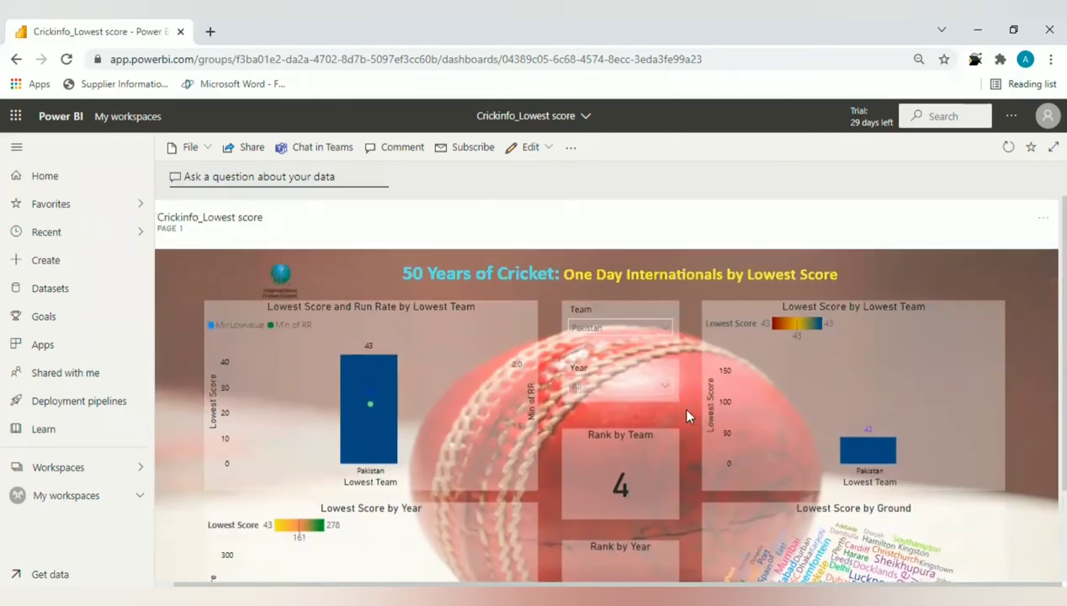
pyautogui.click(664, 328)
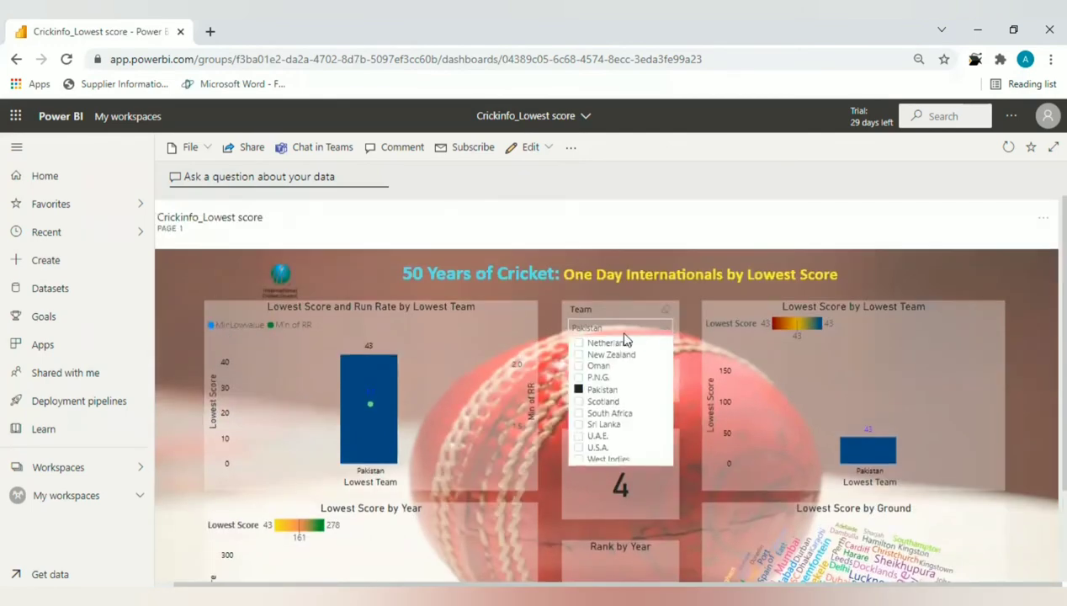
pyautogui.click(666, 325)
pyautogui.click(665, 309)
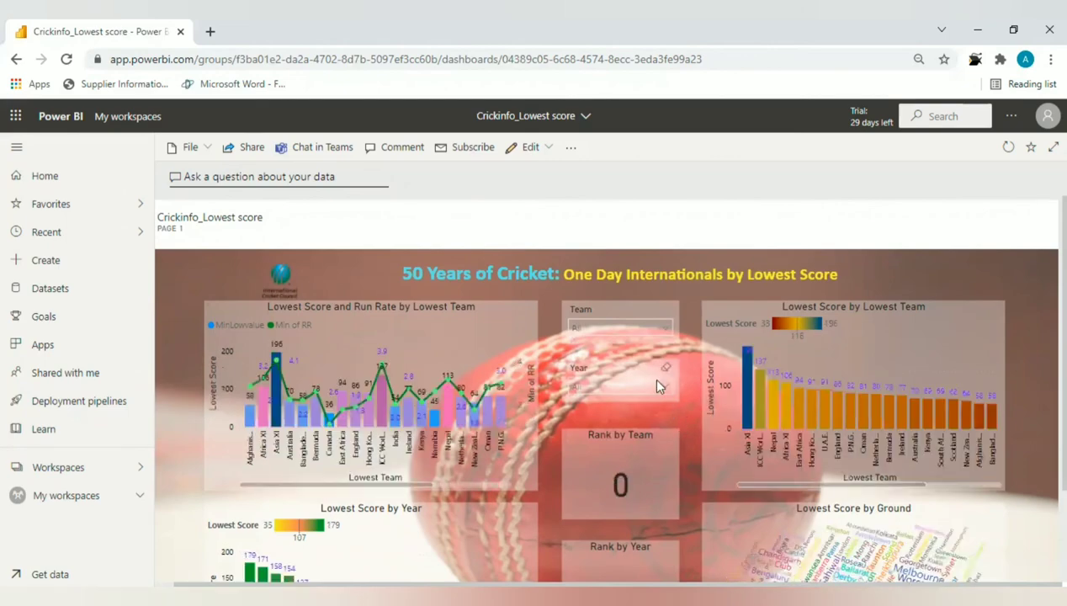
# Filter the dashboard by the year 1980 for all teams and view the resulting charts and ranks
pyautogui.click(659, 386)
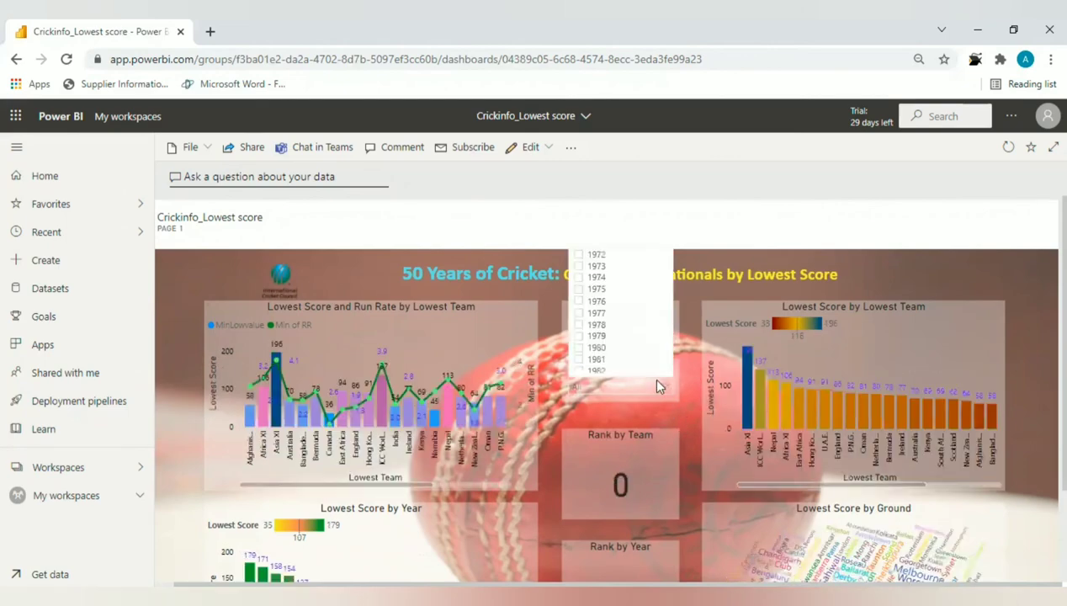
pyautogui.click(689, 415)
pyautogui.scroll(-2, 1024, 376)
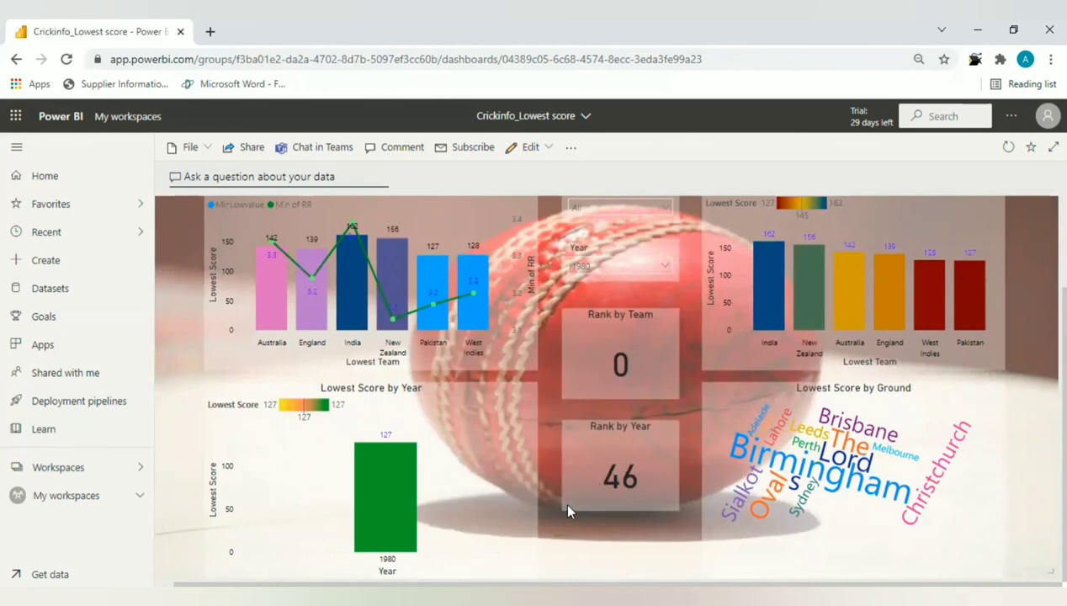
# Review the charts and ranks filtered to 1980, and clear the 1980 selection from the Year filter
pyautogui.scroll(1, 985, 362)
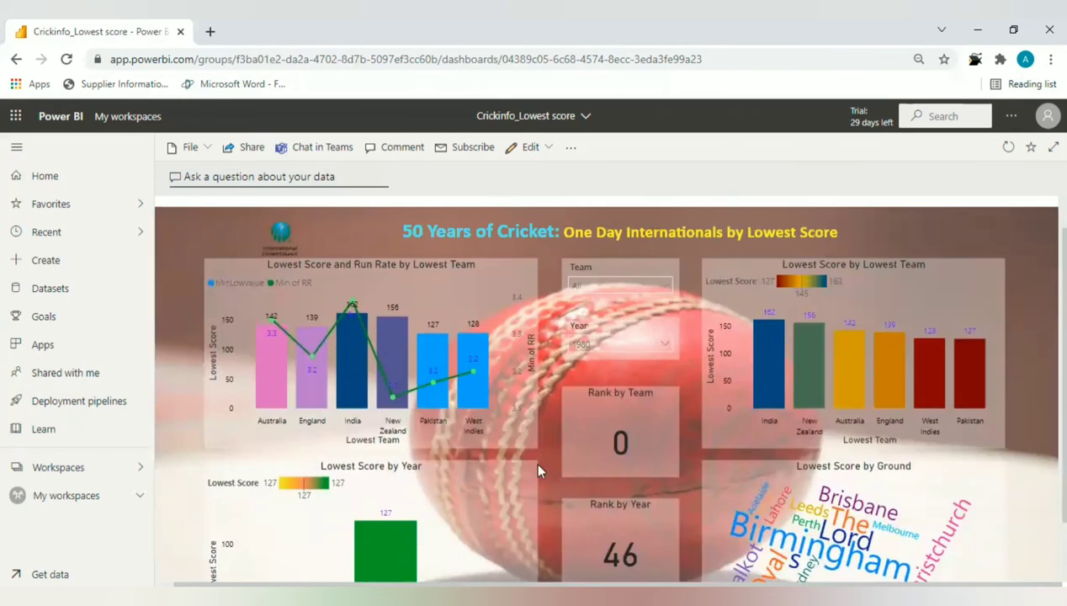
pyautogui.scroll(-2, 1025, 401)
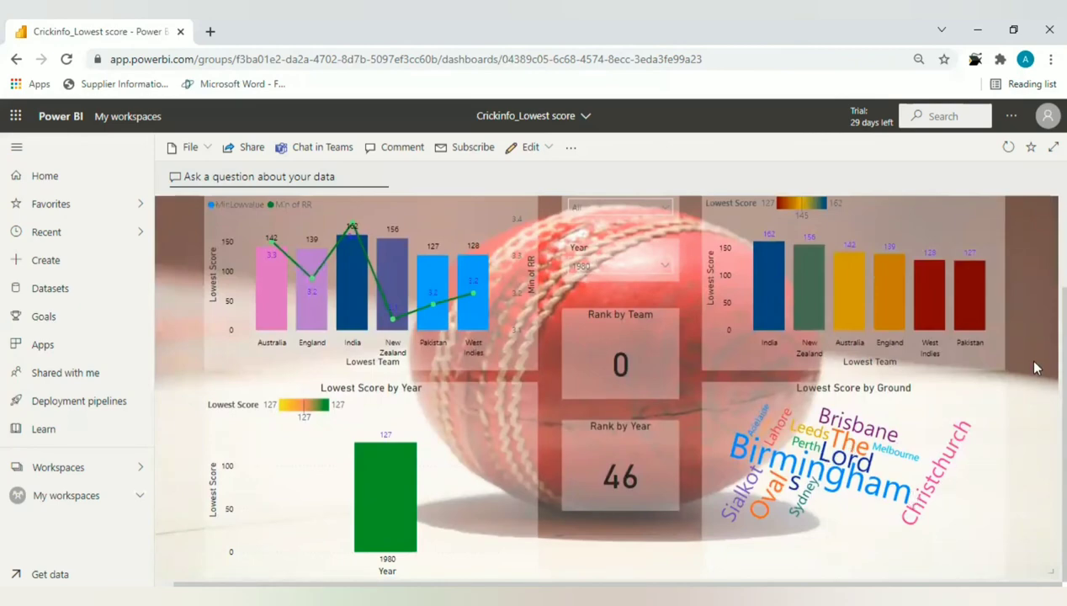
pyautogui.scroll(3, 1017, 373)
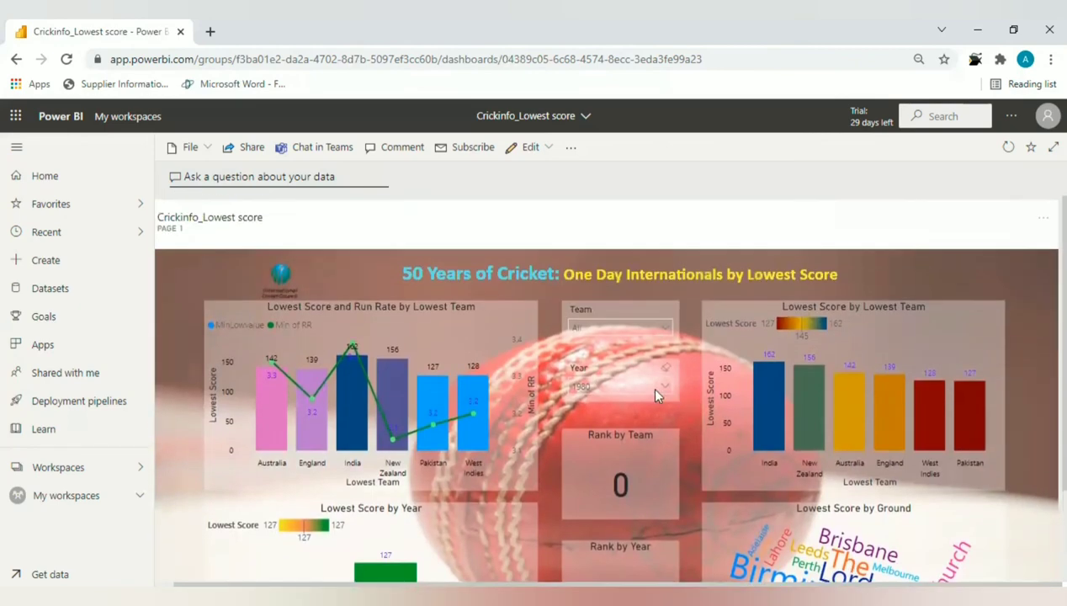
pyautogui.click(665, 368)
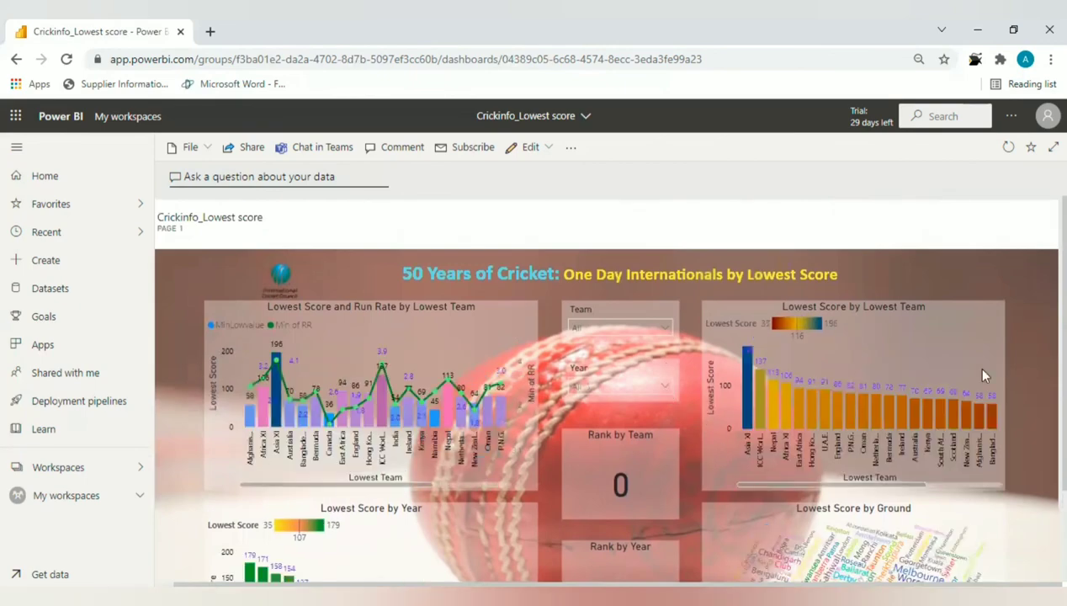
# Cross-highlight the dashboard by Australia from the Lowest Score by Lowest Team chart and view its scores across all years
pyautogui.scroll(-2, 606, 387)
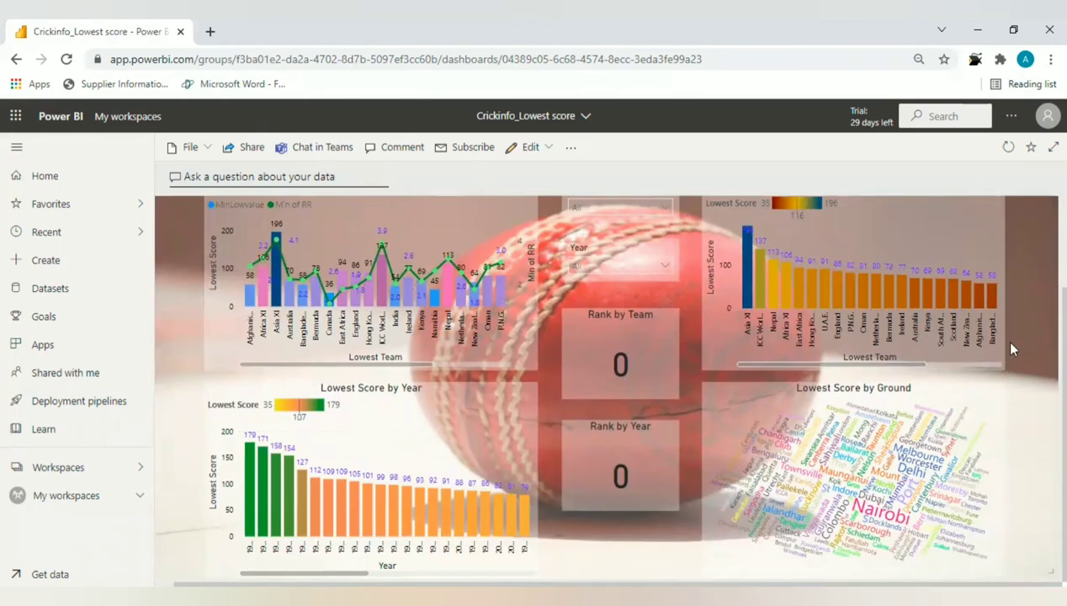
pyautogui.click(913, 292)
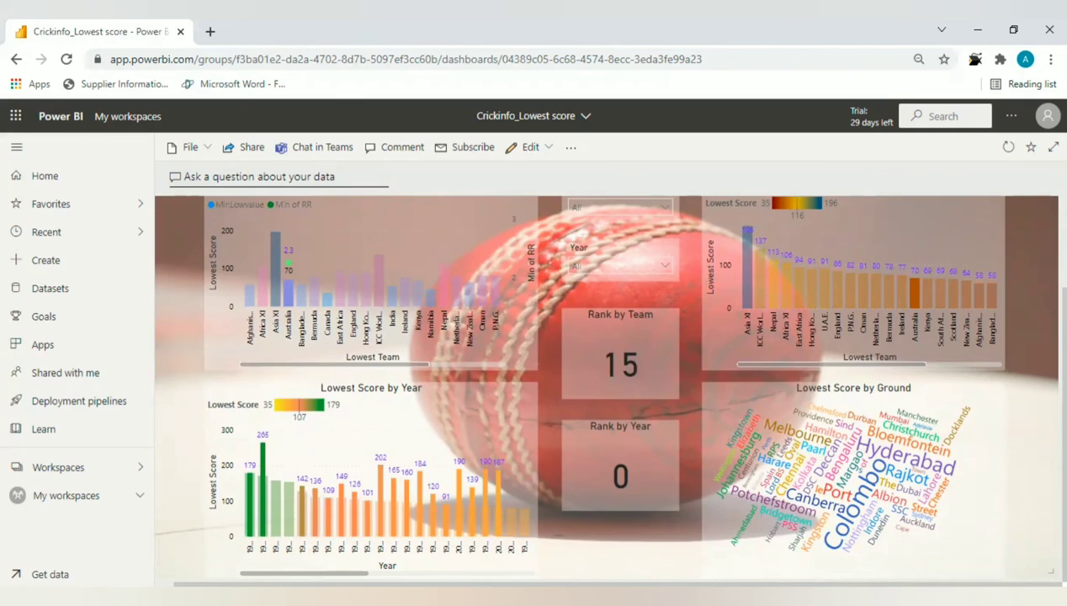
pyautogui.hscroll(5, 370, 480)
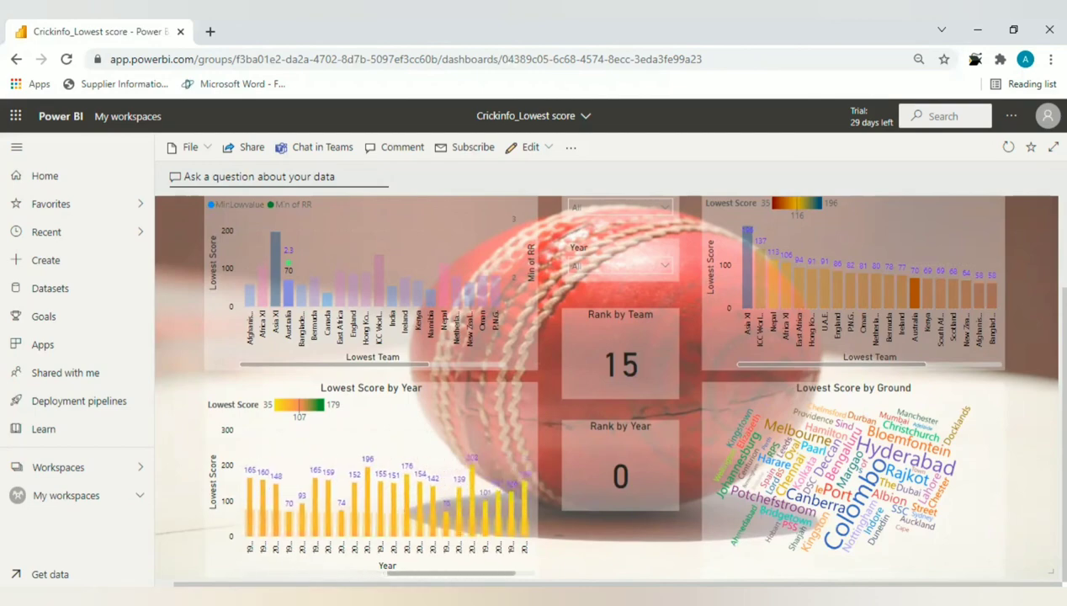
pyautogui.hscroll(-5, 370, 480)
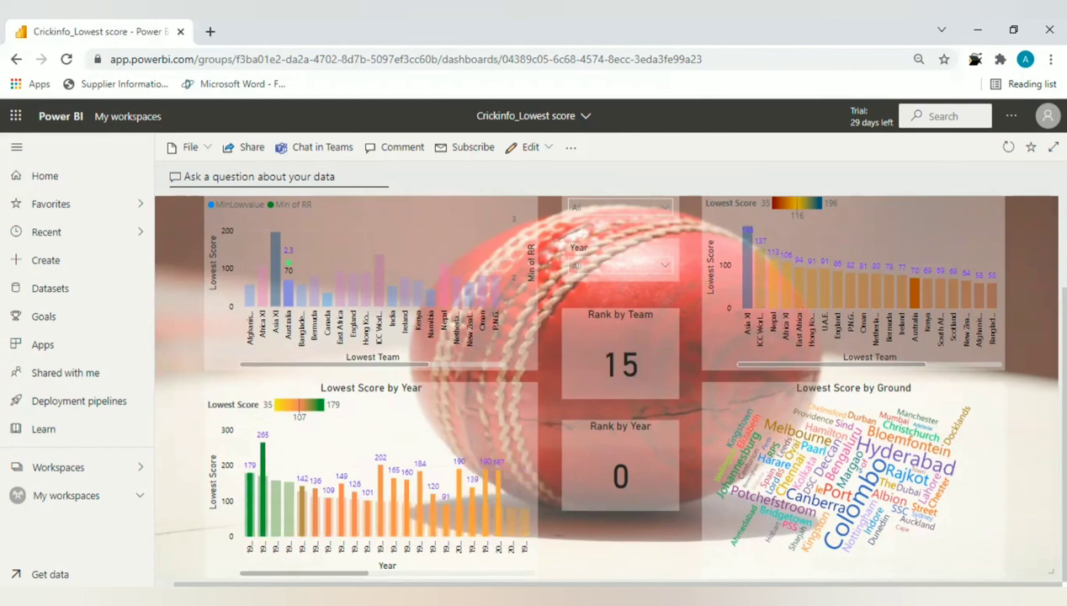
pyautogui.hscroll(5, 371, 480)
pyautogui.scroll(3, 1031, 346)
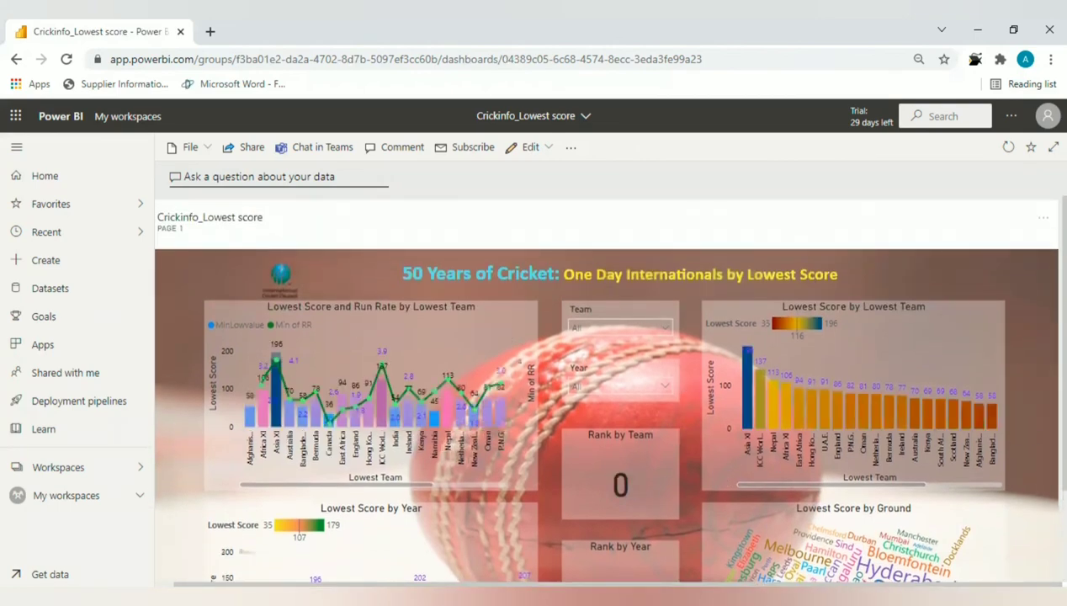
# Find the 2007 bar in the Lowest Score by Year chart and cross-highlight the dashboard by it
pyautogui.scroll(-3, 606, 387)
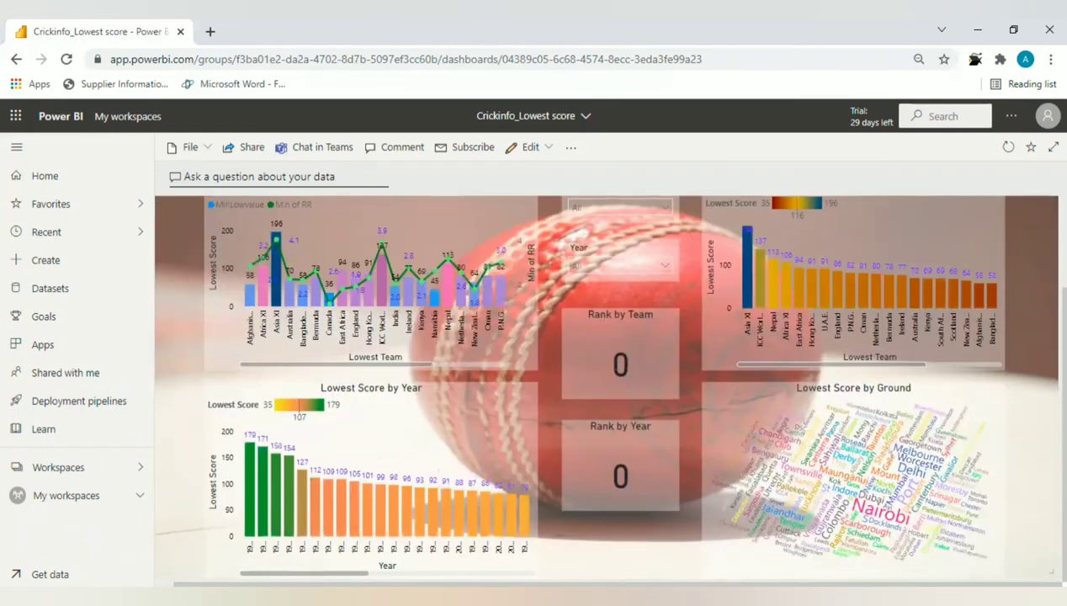
pyautogui.hscroll(3, 393, 523)
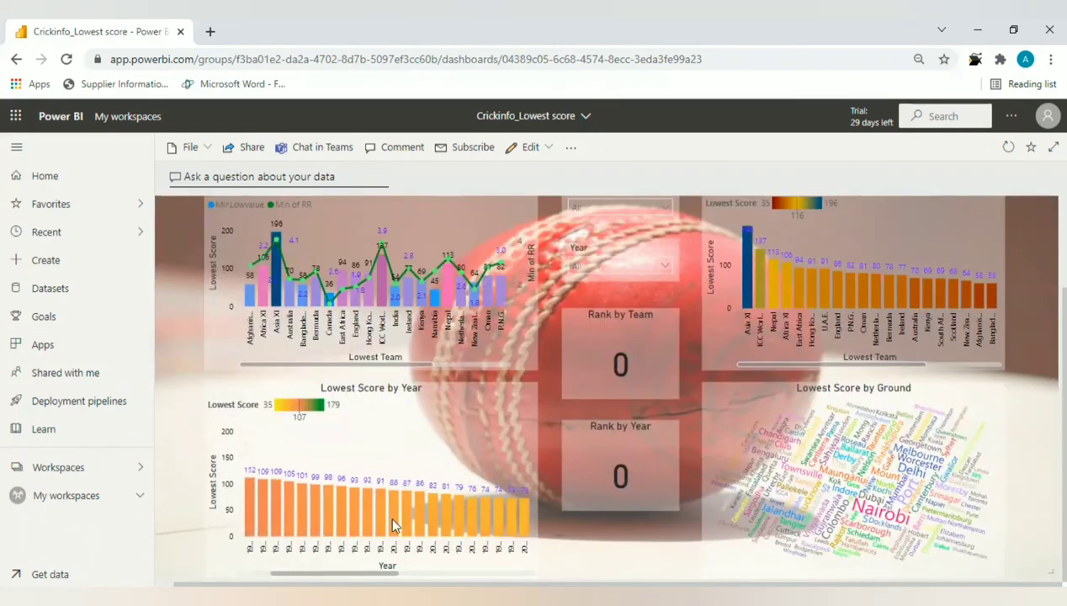
pyautogui.moveTo(393, 520)
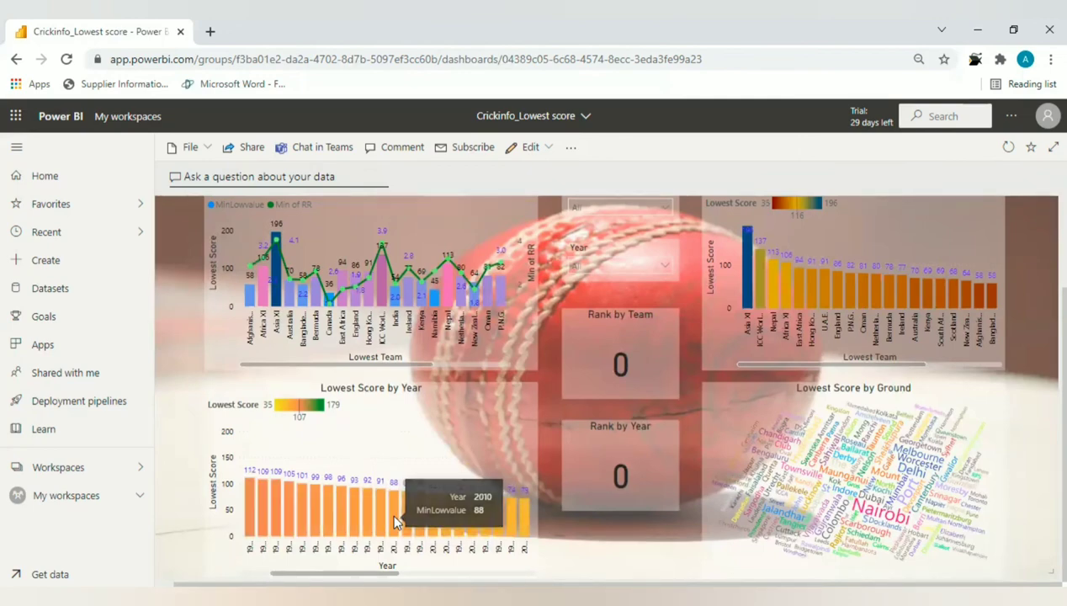
pyautogui.hscroll(-3, 393, 522)
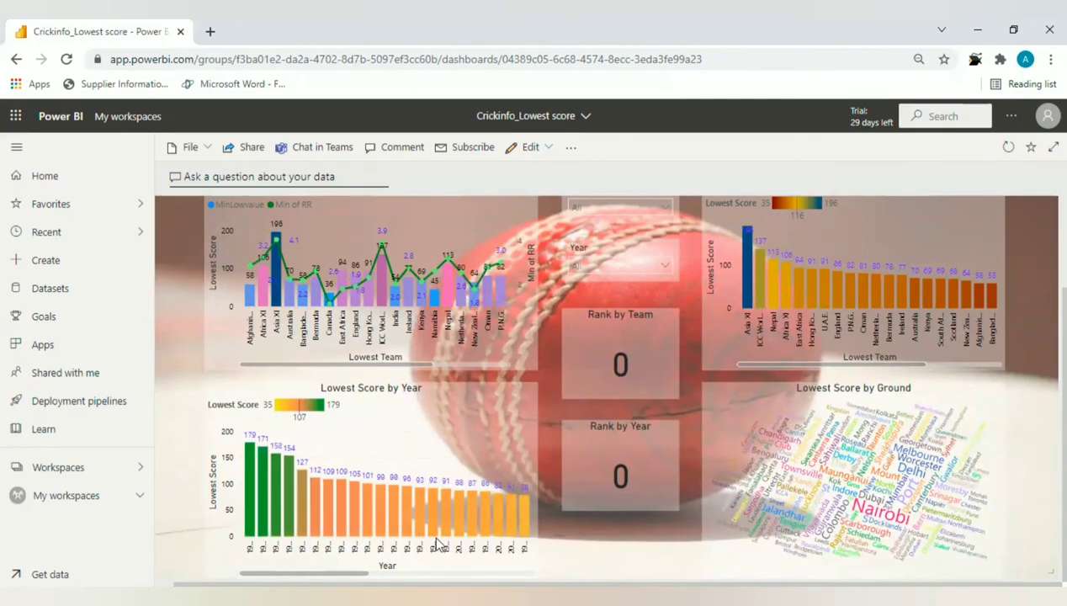
pyautogui.hscroll(3, 387, 484)
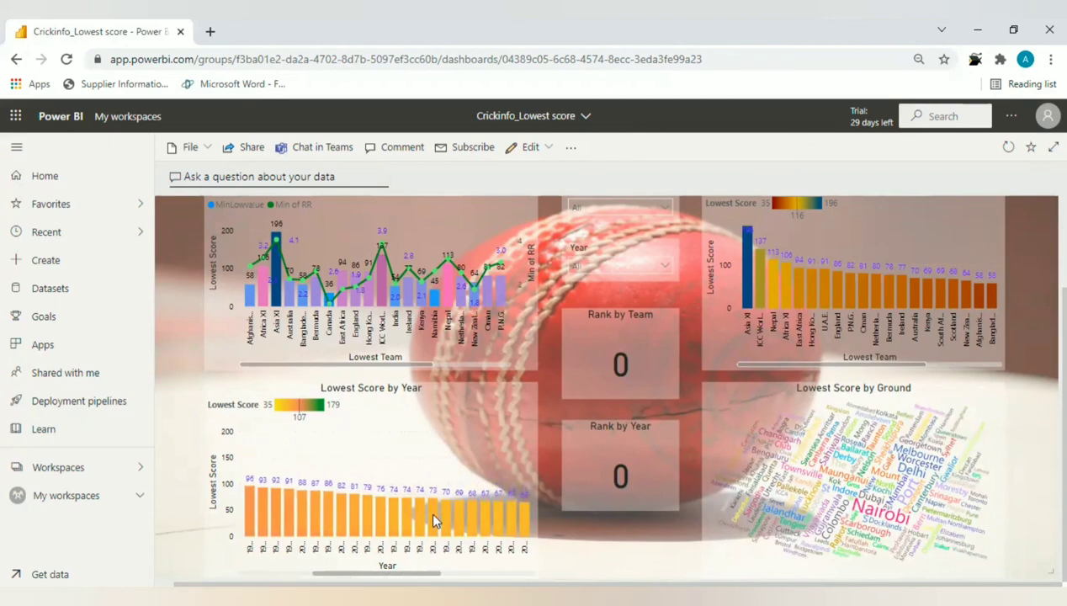
pyautogui.moveTo(436, 515)
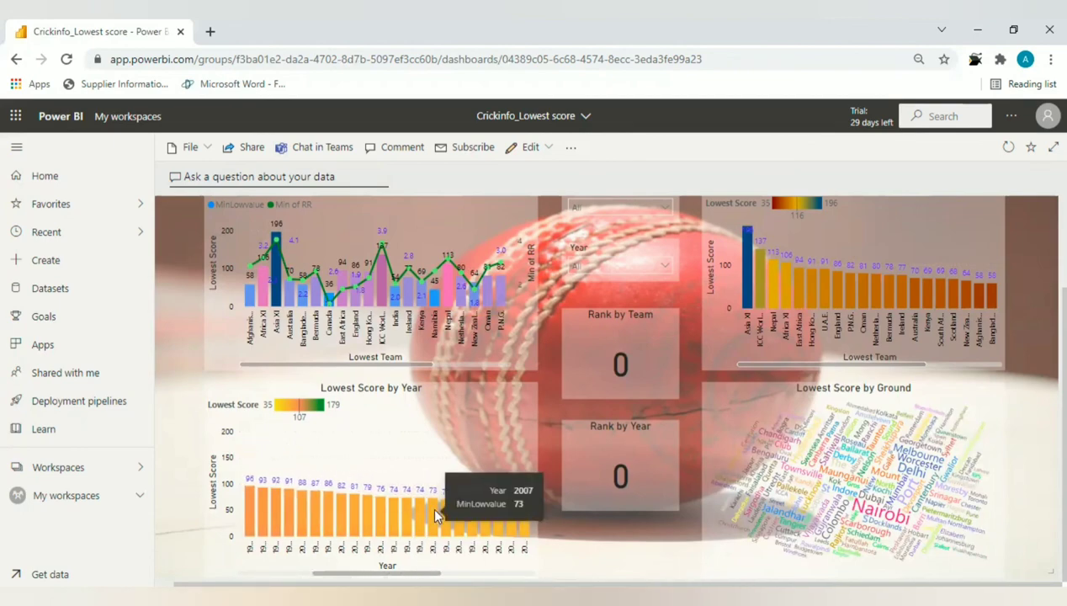
pyautogui.click(434, 513)
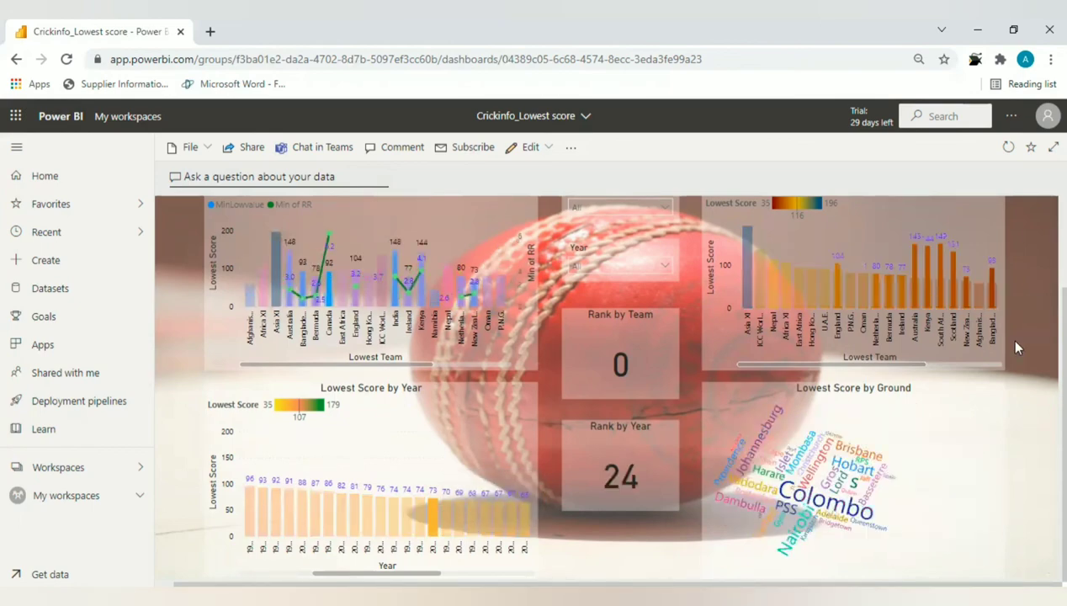
# View the 2007 scores of the remaining teams in the Lowest Score by Lowest Team chart, and clear the 2007 highlight
pyautogui.moveTo(825, 366); pyautogui.dragTo(948, 360)
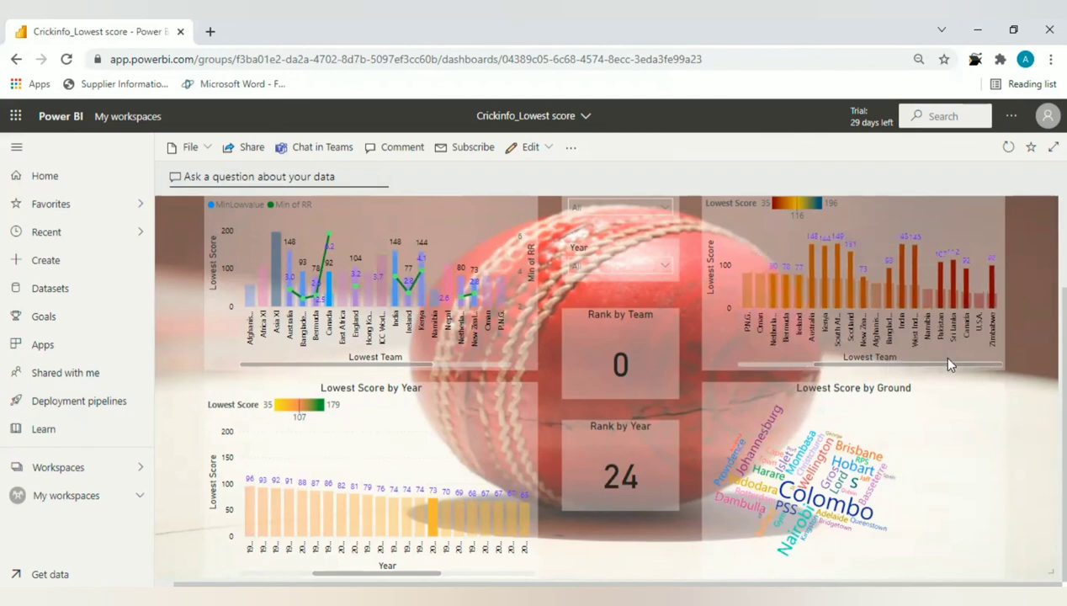
pyautogui.scroll(3, 1029, 310)
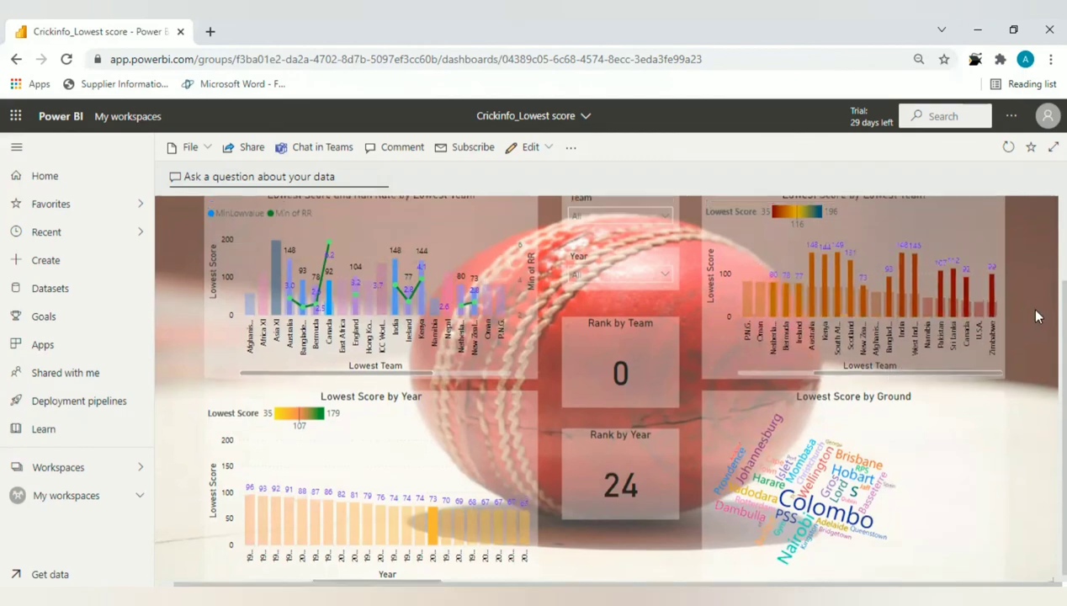
pyautogui.scroll(-3, 1029, 310)
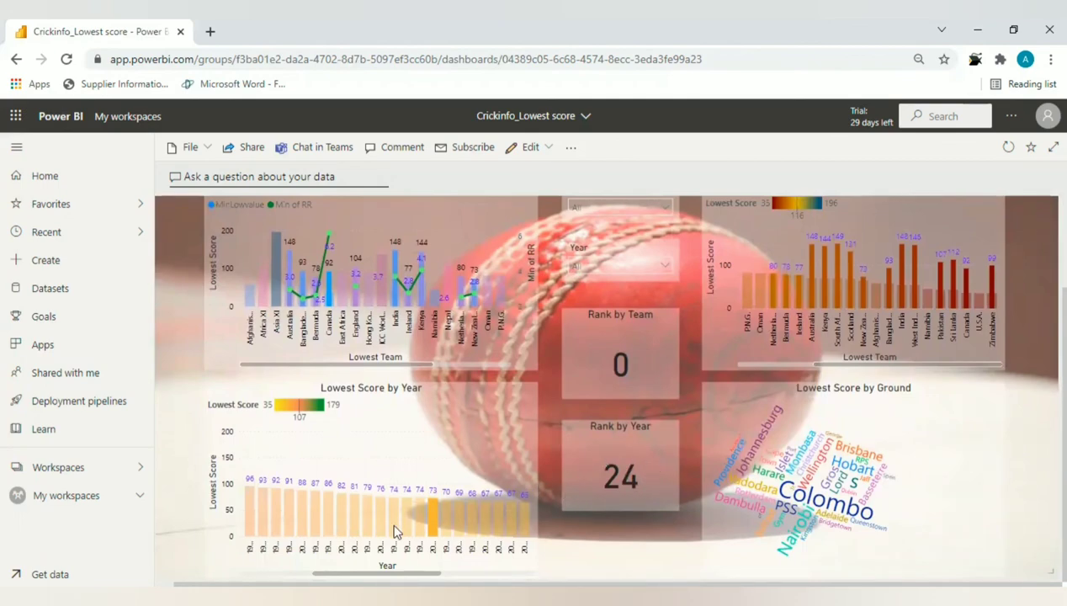
pyautogui.moveTo(432, 527)
pyautogui.scroll(2, 606, 387)
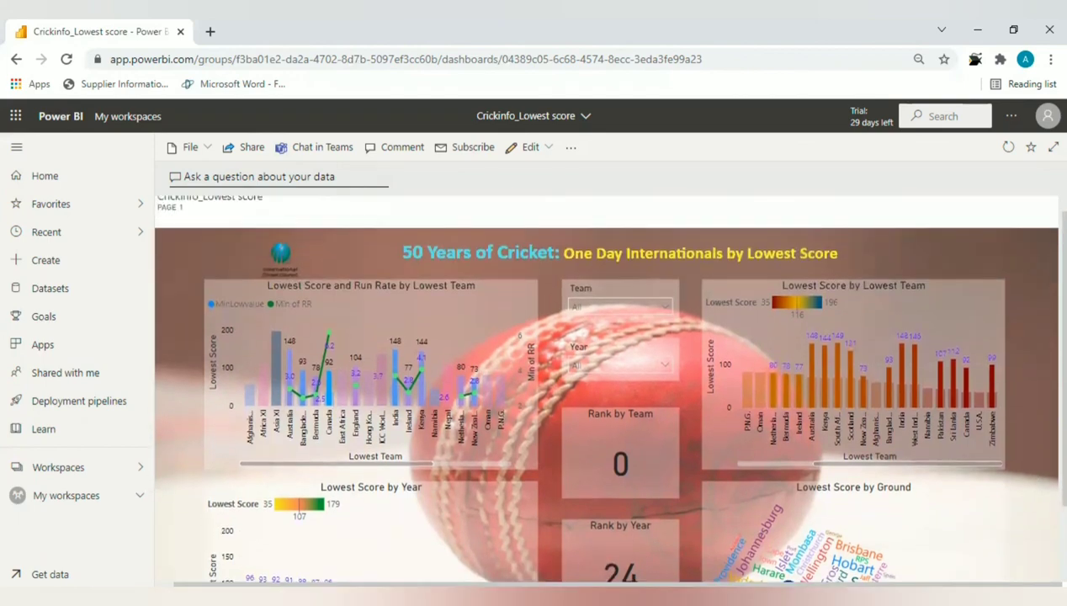
pyautogui.click(513, 527)
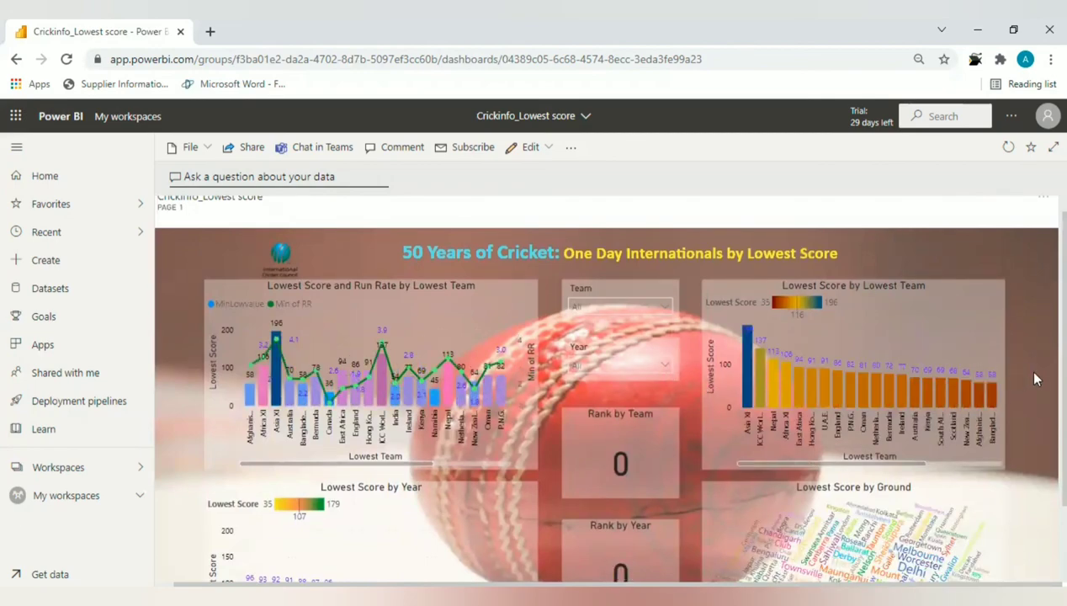
pyautogui.scroll(-2, 1025, 370)
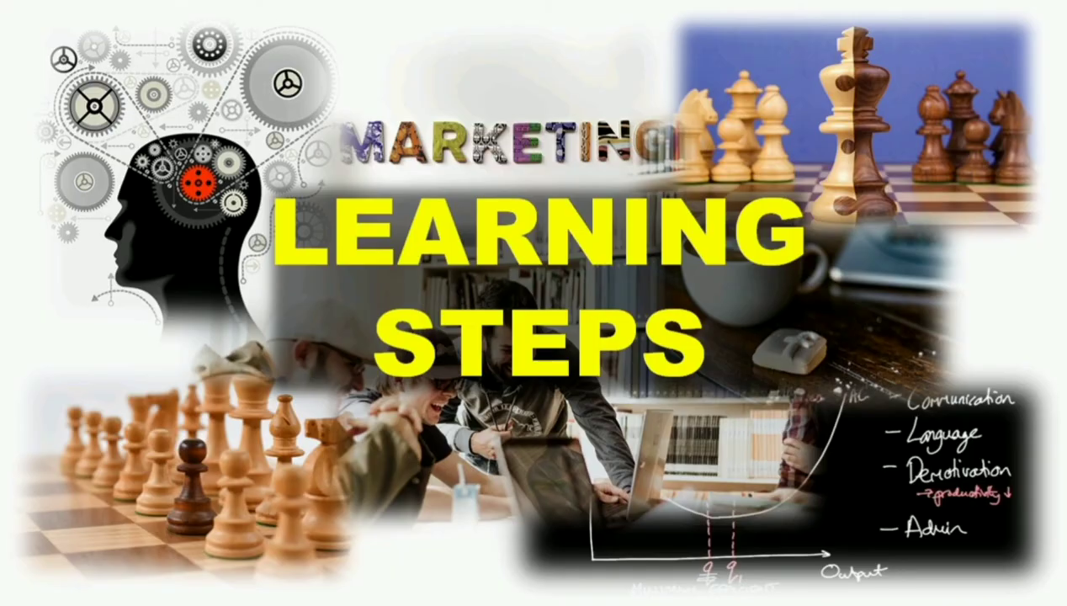